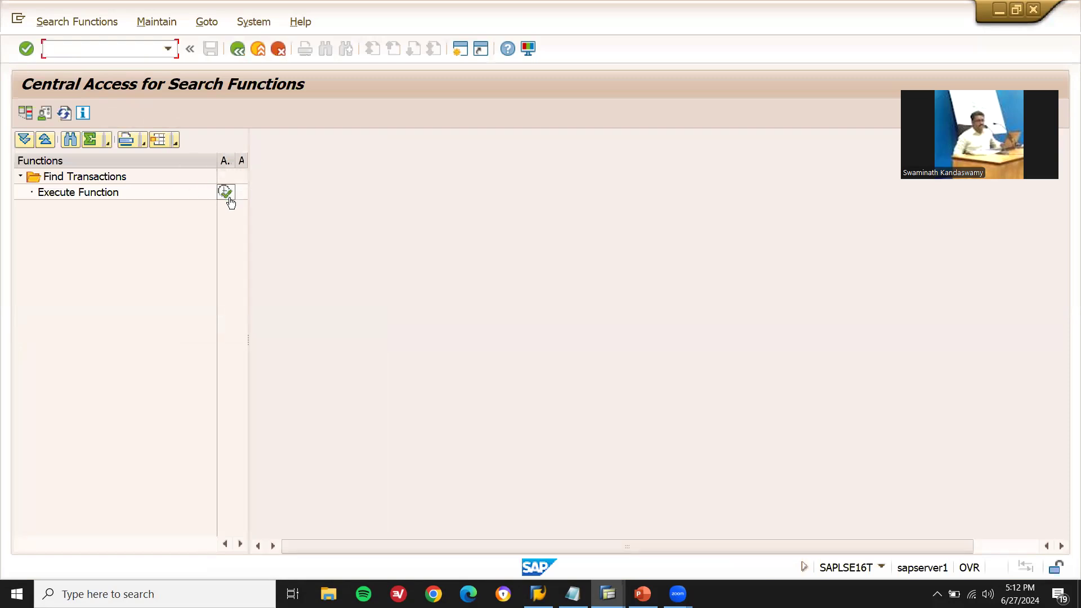
Start the Find Transactions function and search for "request for quotation", copied from the term list in Notepad
click(230, 199)
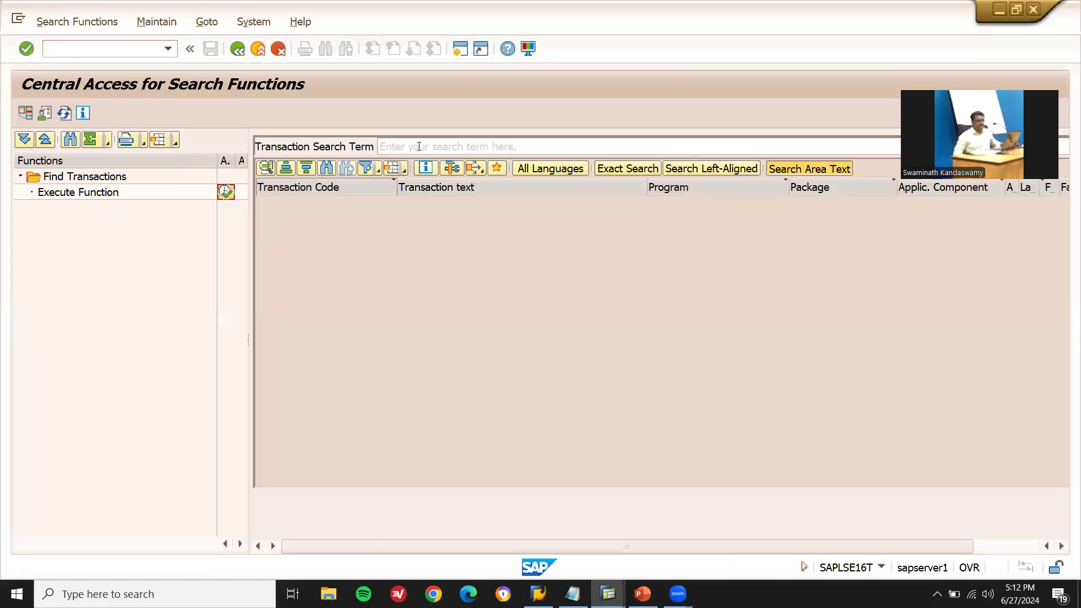
click(418, 146)
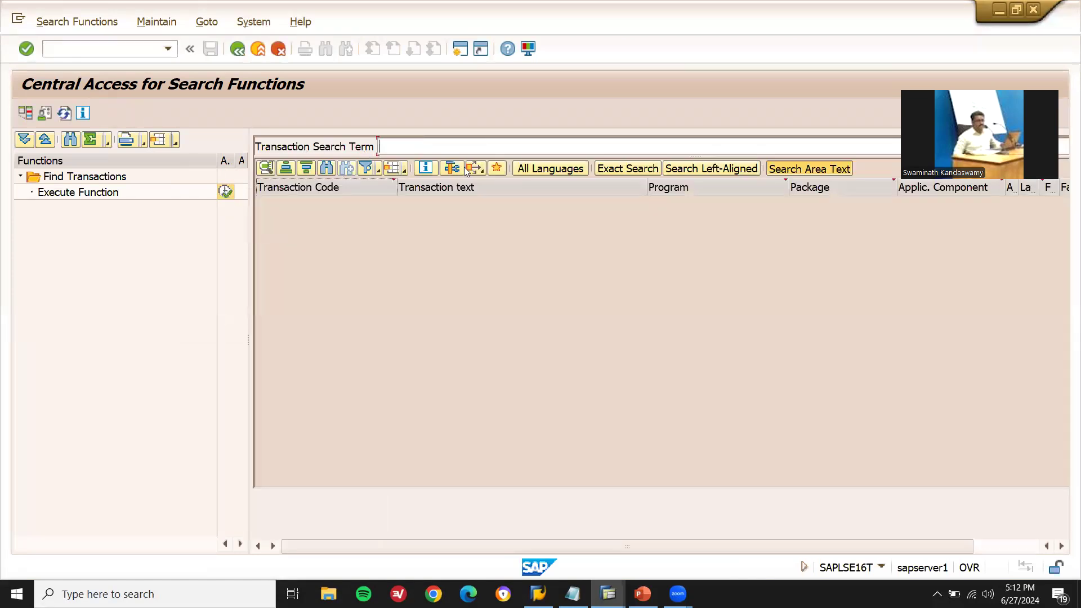
click(572, 594)
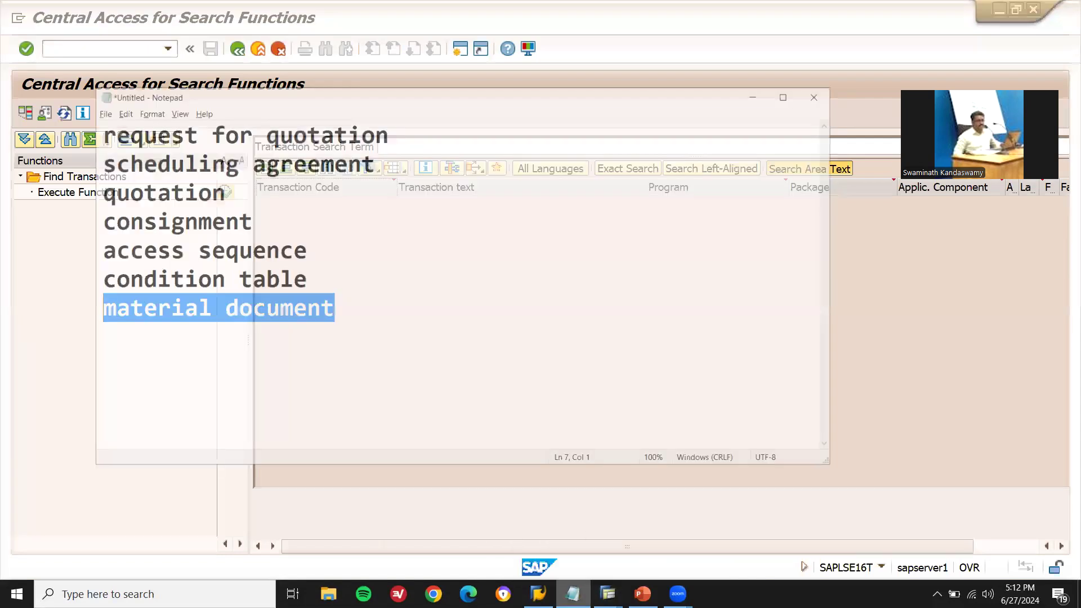
click(141, 93)
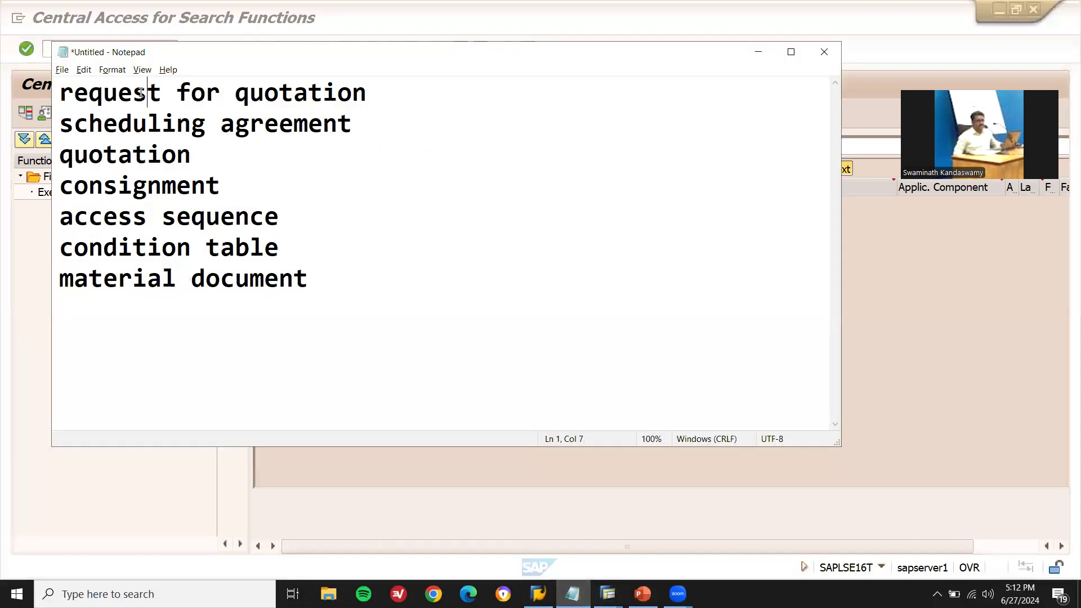
key(shift+End)
key(ctrl+c)
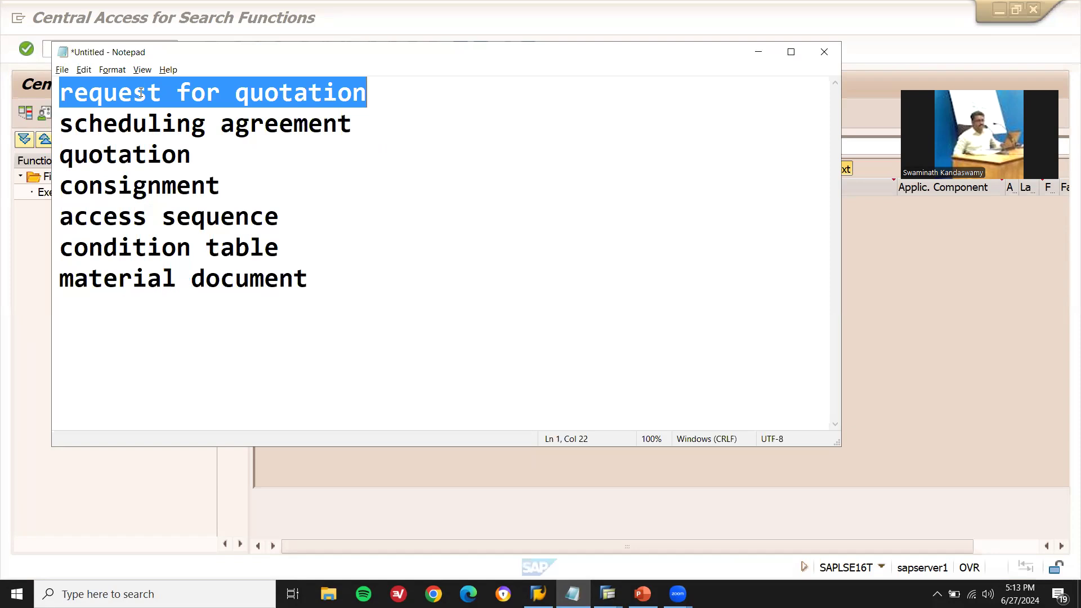
key(alt+Tab)
click(426, 146)
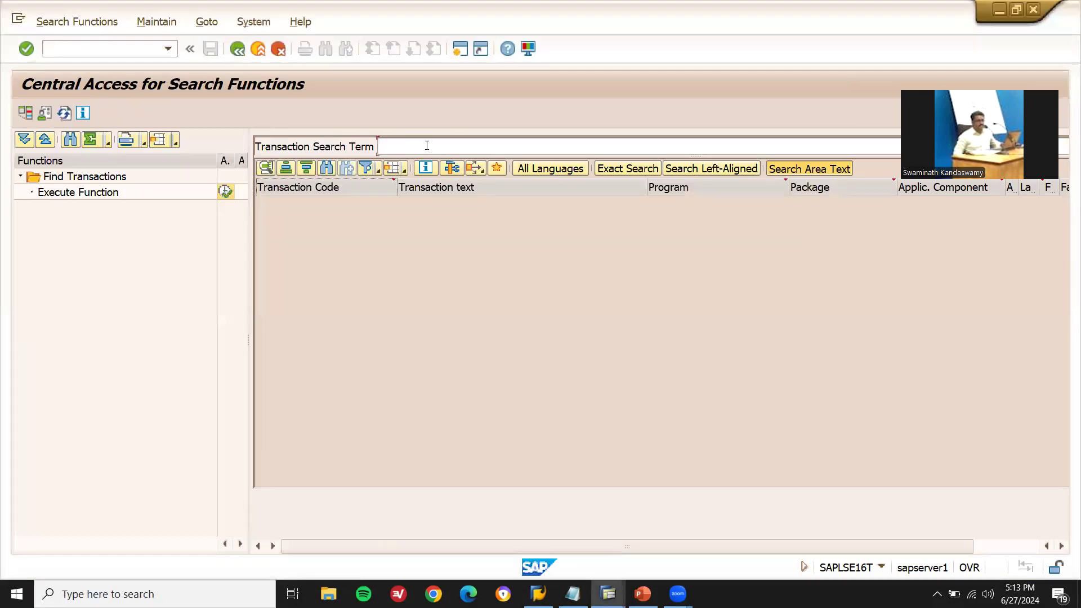
key(ctrl+v)
key(Return)
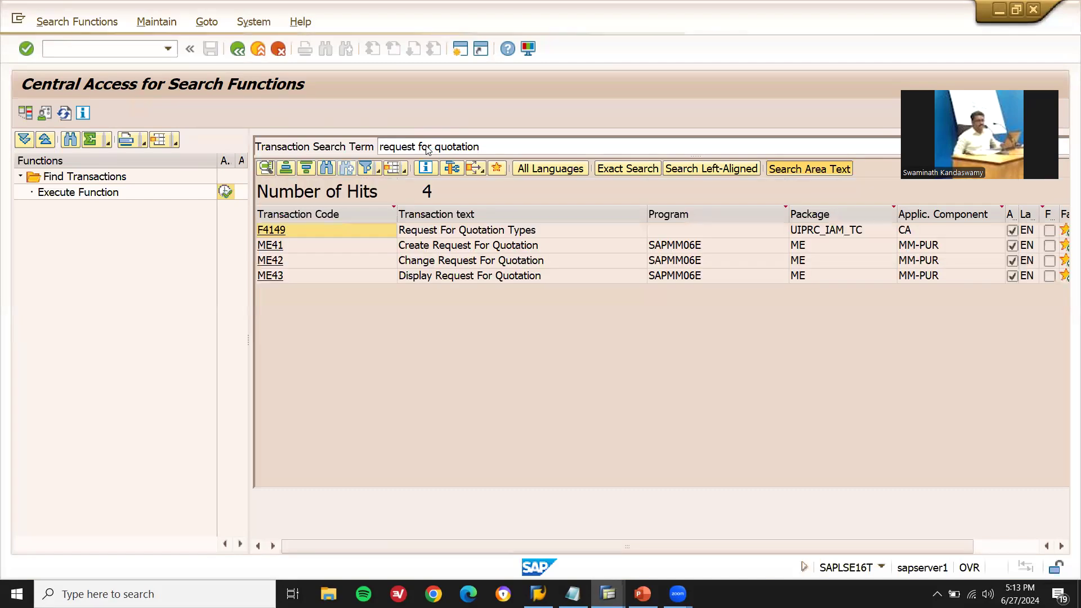
Open transaction ME41, Create Request For Quotation, from the hits and return to the search results
click(452, 249)
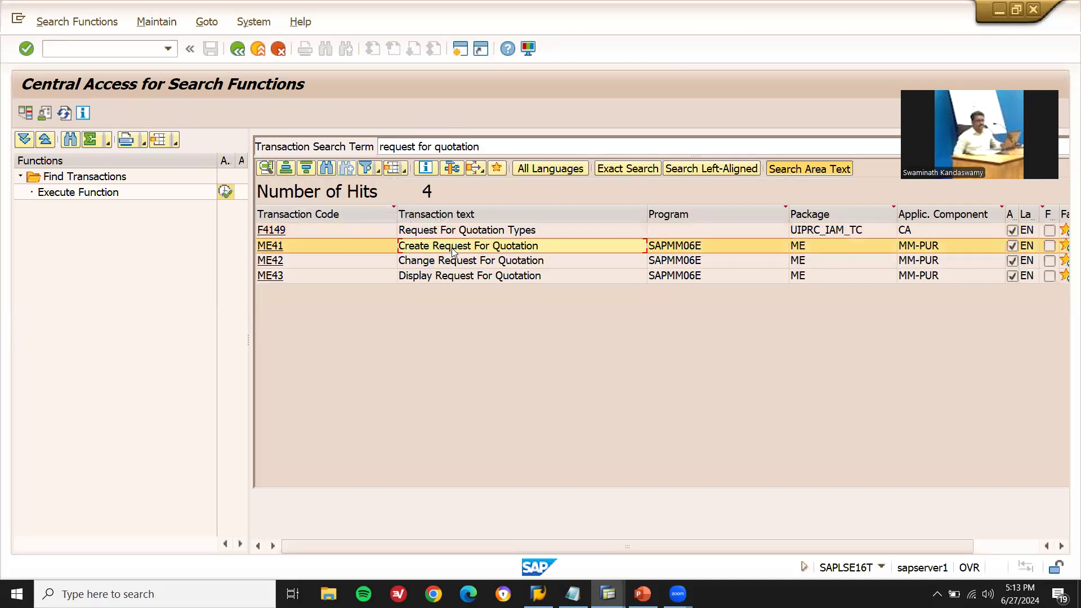
click(276, 251)
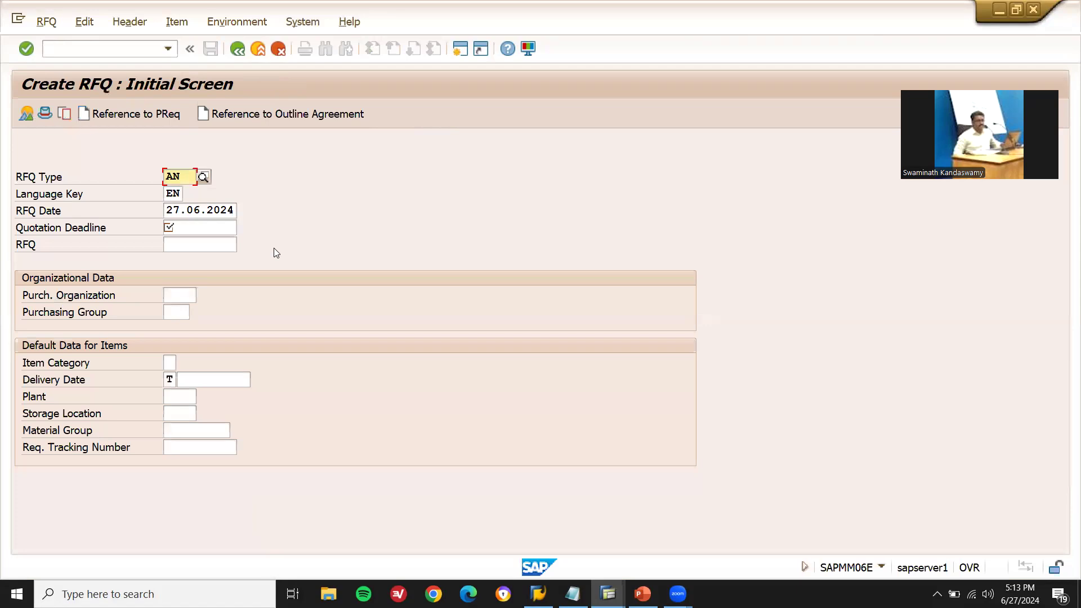
click(259, 49)
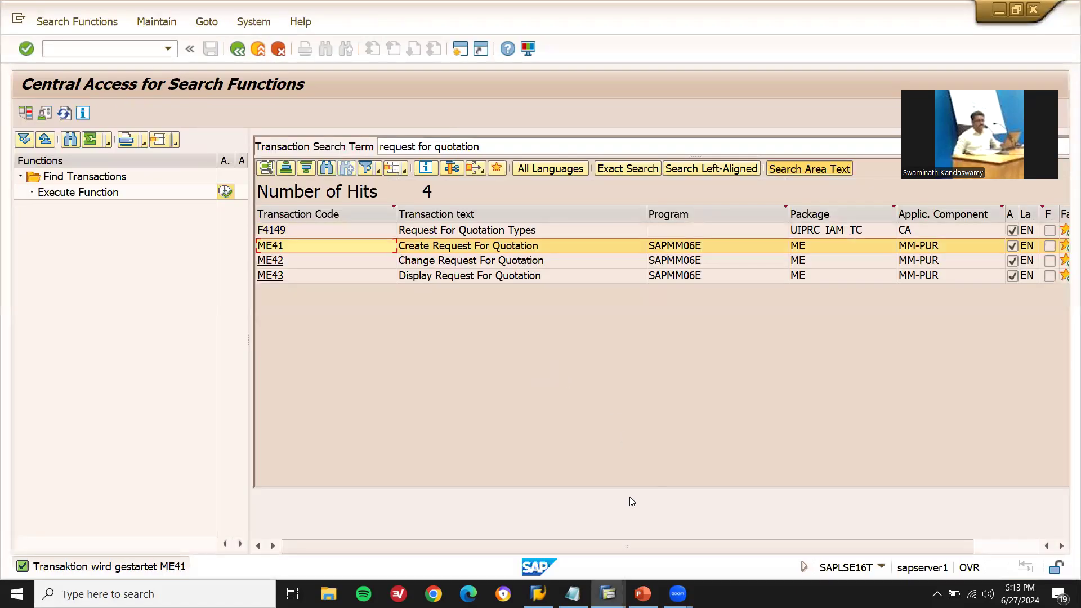
Copy "scheduling agreement" from the Notepad list and search the SAP transactions for it
click(572, 594)
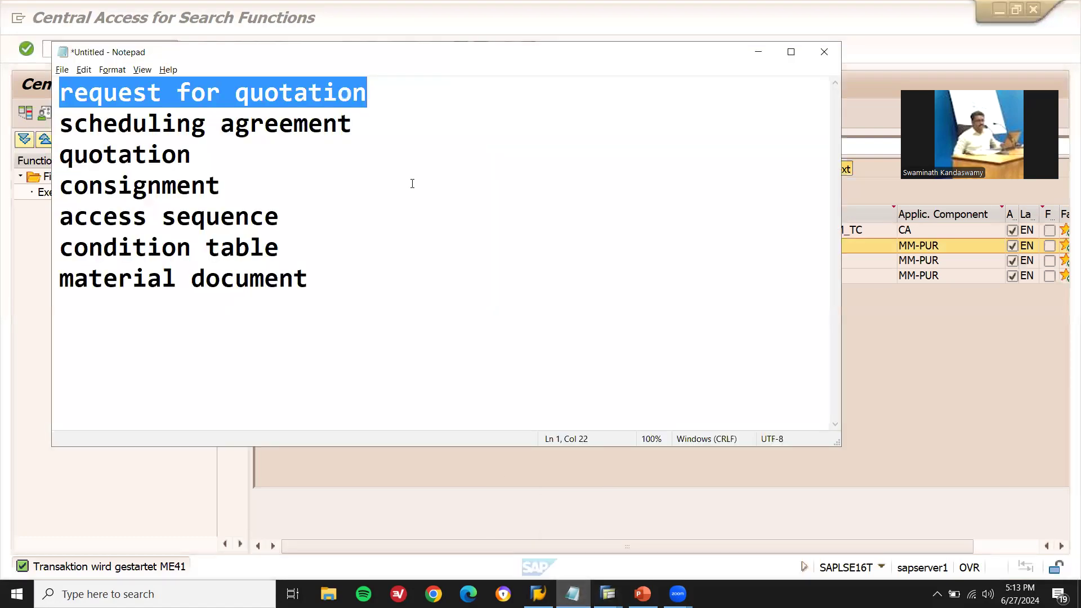
click(375, 120)
key(shift+Home)
key(ctrl+c)
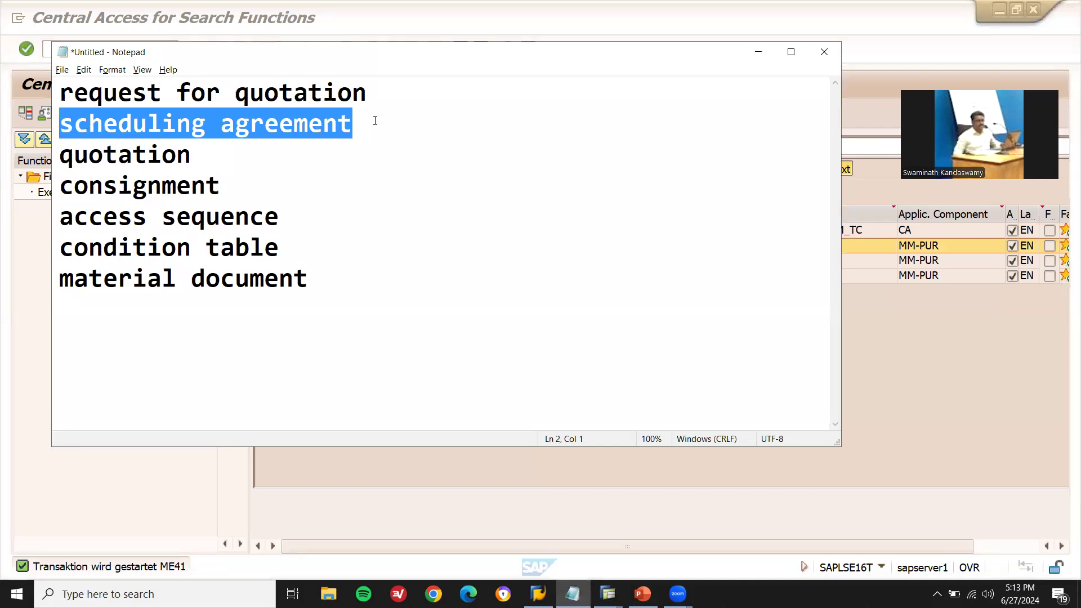
key(alt+Tab)
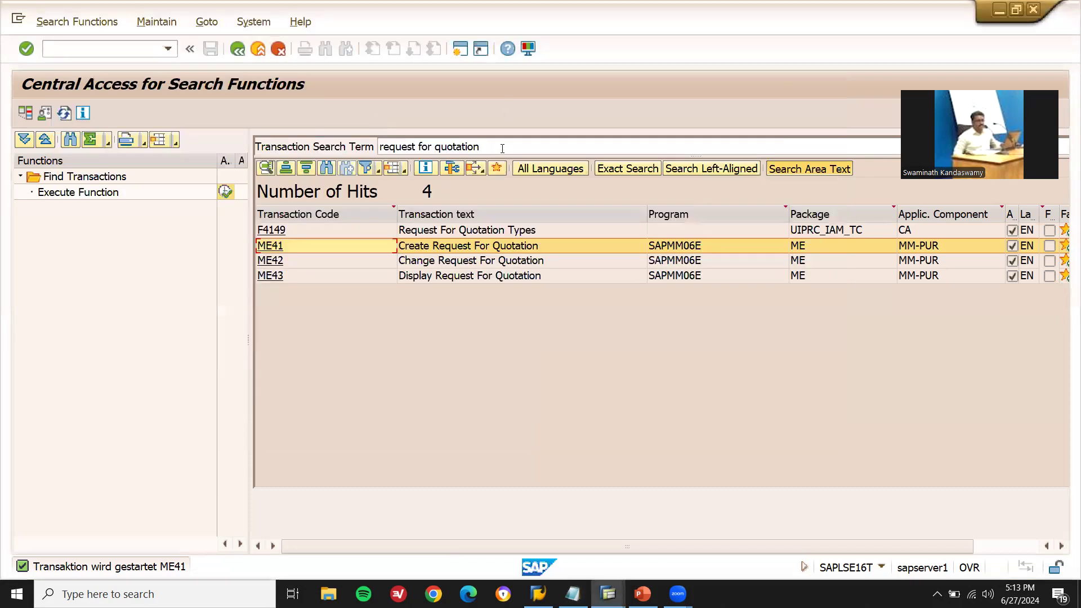
key(ctrl+a)
key(ctrl+v)
key(Return)
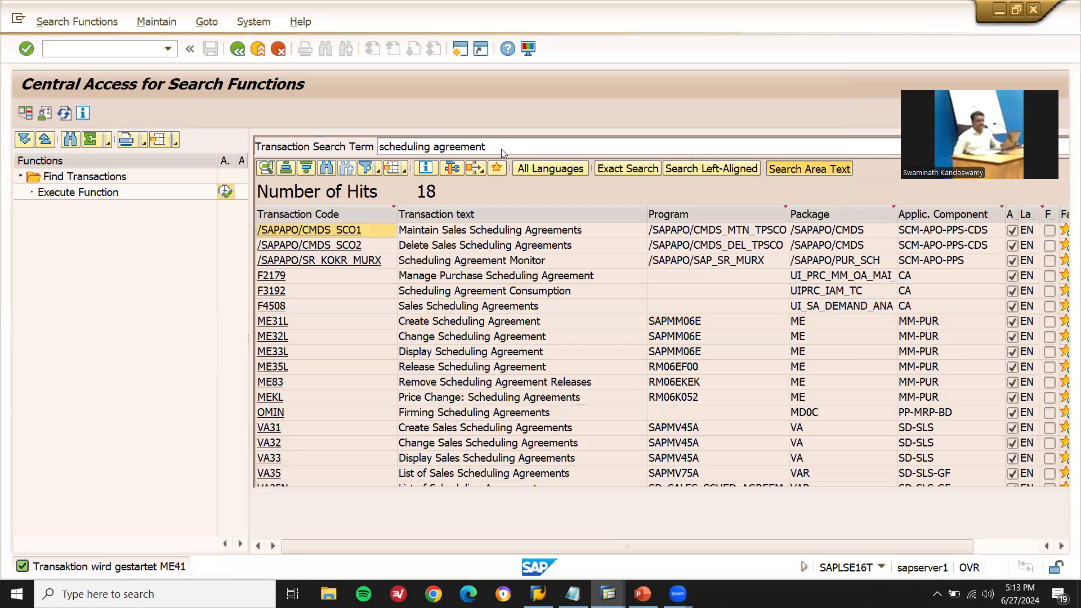
Open the sales transaction VA31 and the purchasing transaction ME31L for creating scheduling agreements, returning to the hits after each
click(447, 428)
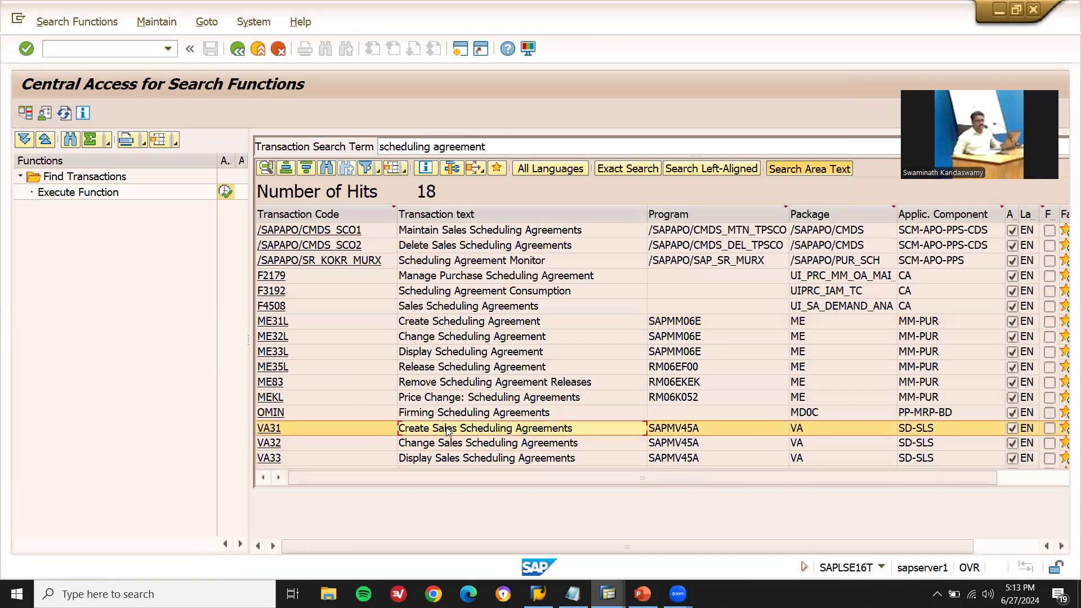
click(269, 429)
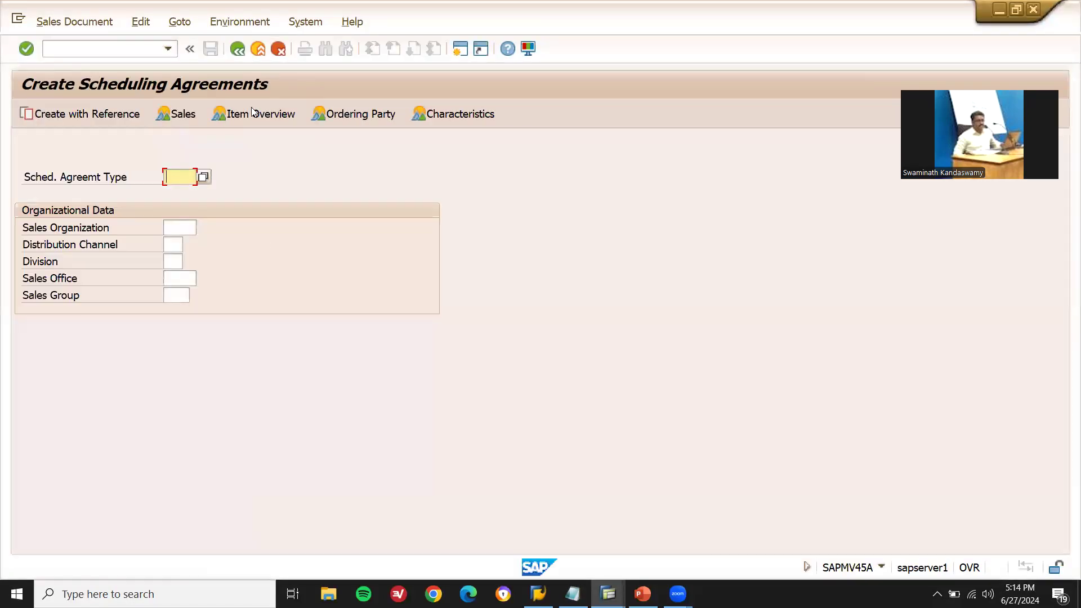
click(261, 57)
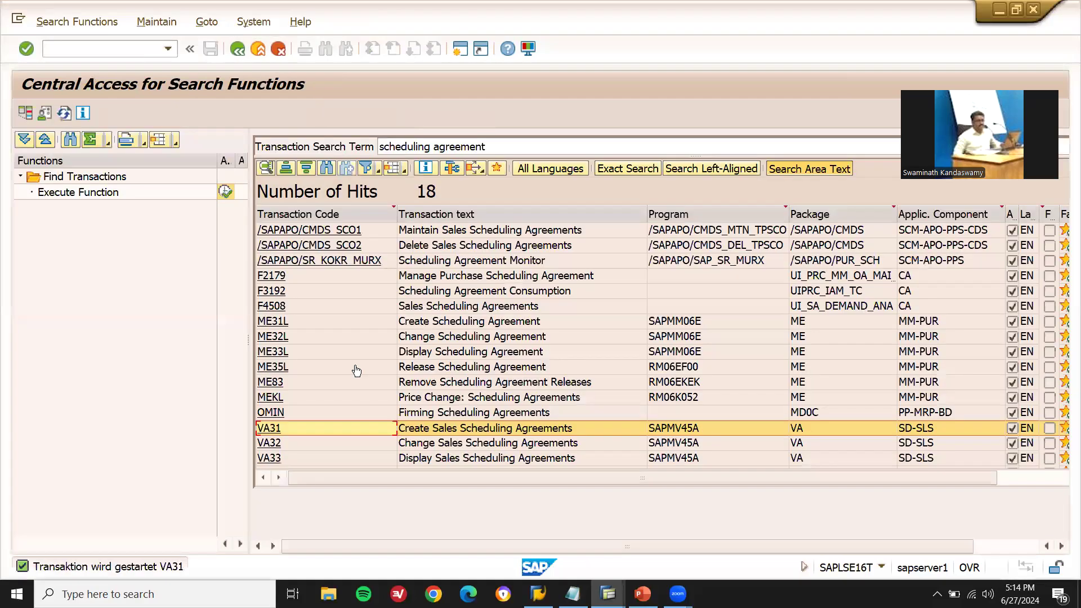
click(269, 325)
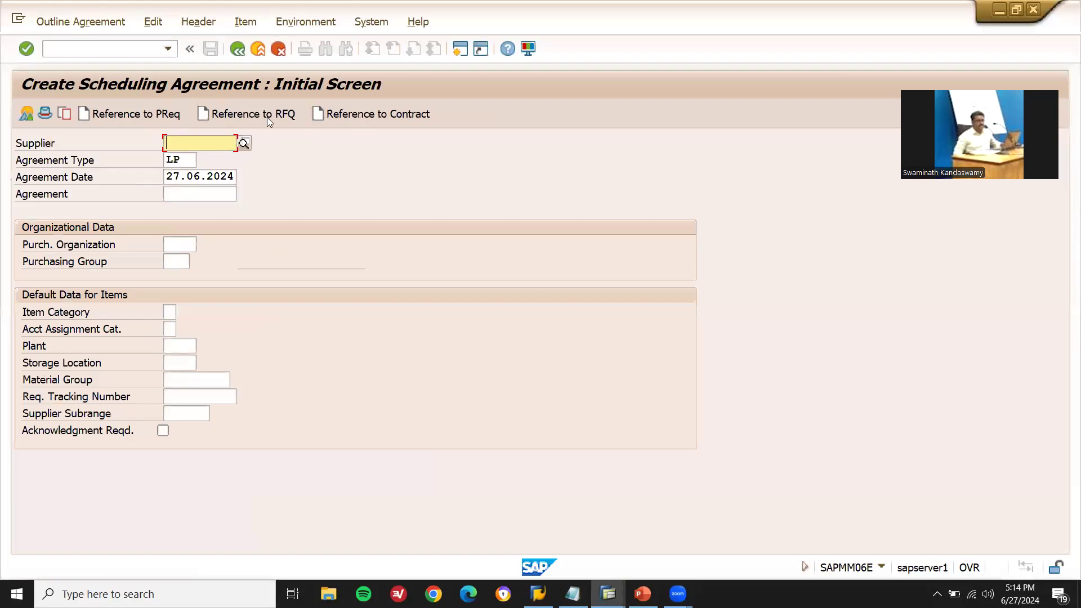
click(260, 45)
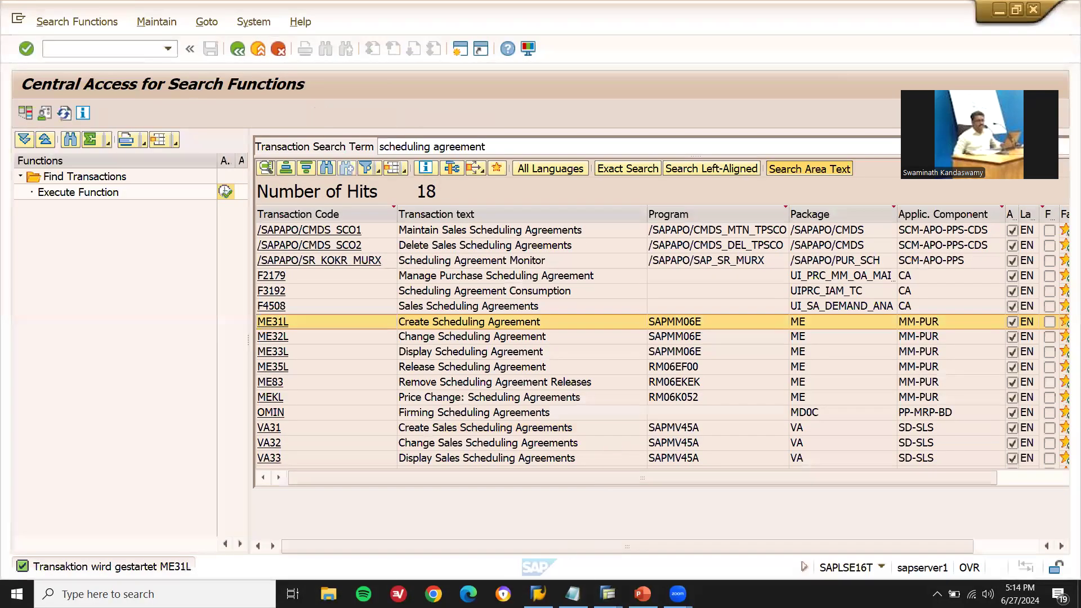
Copy "quotation" from the Notepad list and search the SAP transactions for it
click(572, 594)
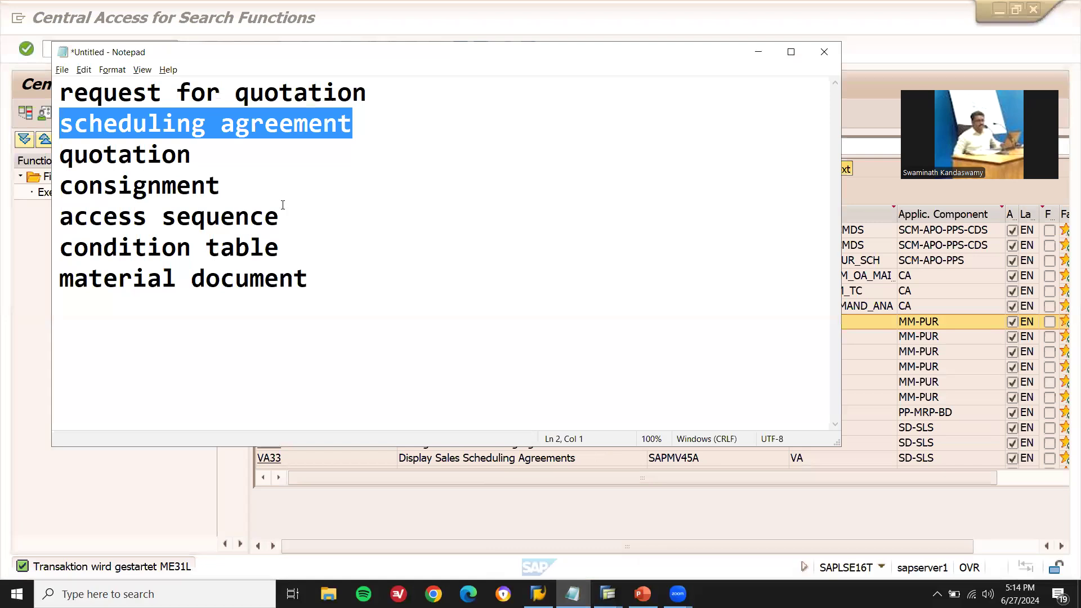
double_click(140, 150)
key(ctrl+c)
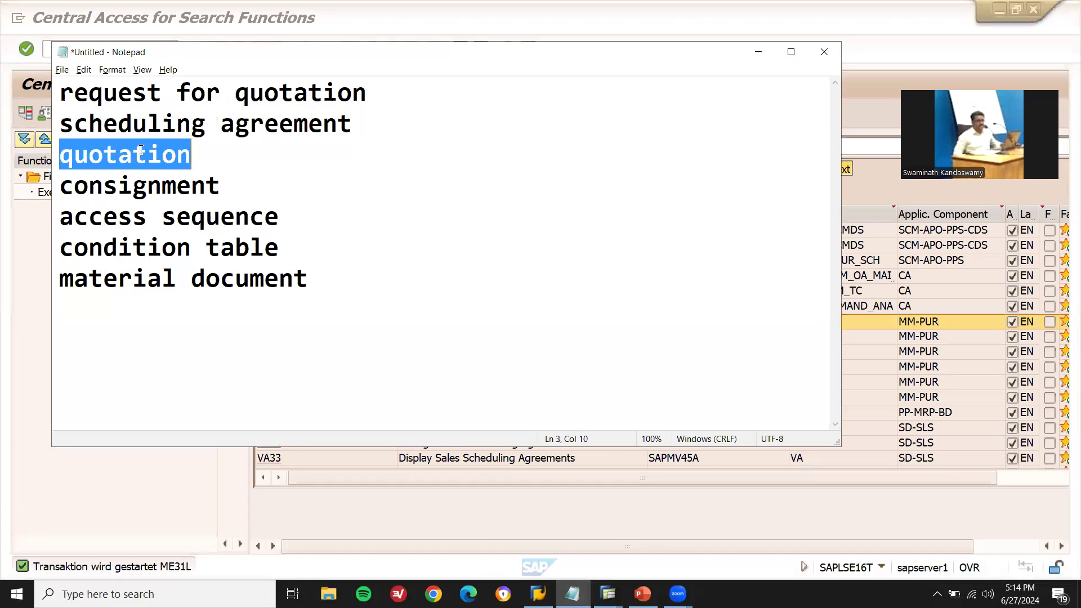
key(alt+Tab)
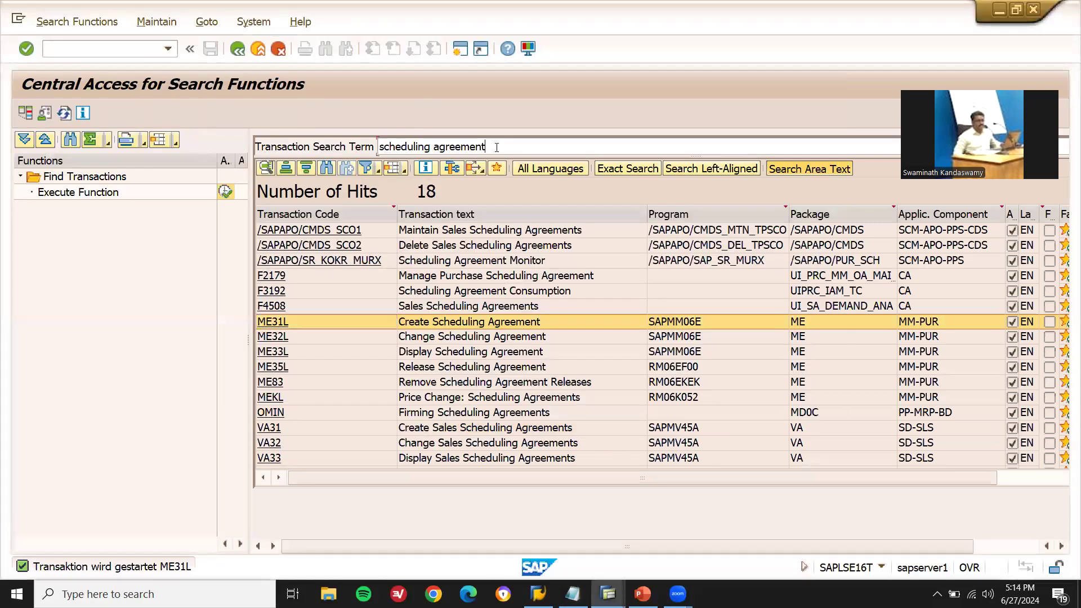
triple_click(497, 147)
key(ctrl+v)
key(Return)
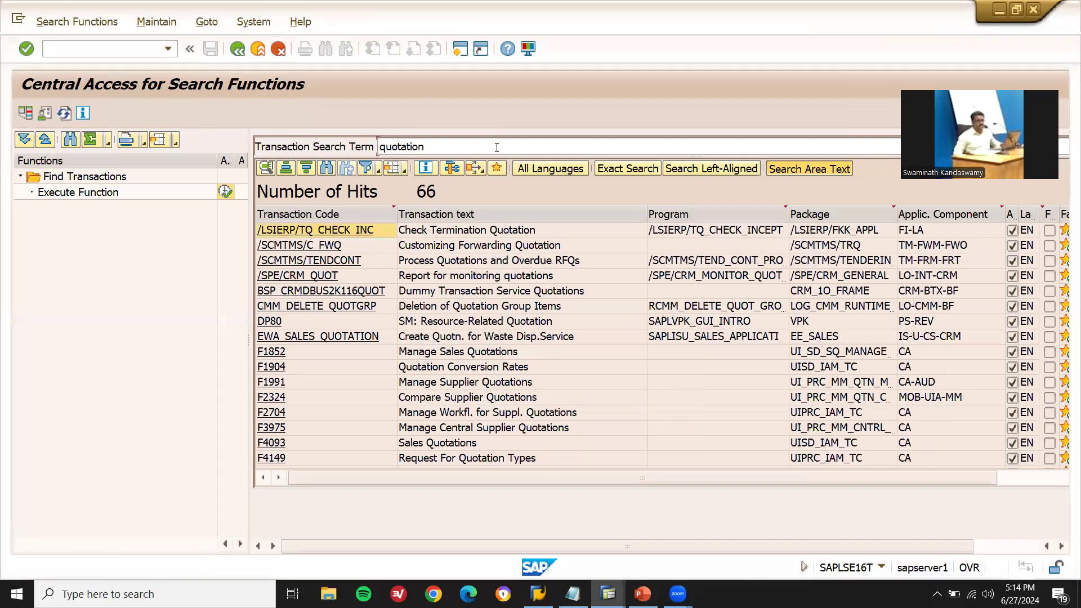
Look through the quotation hits for the purchasing transactions, as far as ME47, Create Quotation
key(Down)
key(Down)
key(Down)
key(Down)
key(Down)
key(Down)
key(Down)
key(Down)
key(Down)
key(Down)
key(Down)
key(Down)
key(Down)
key(Down)
key(Down)
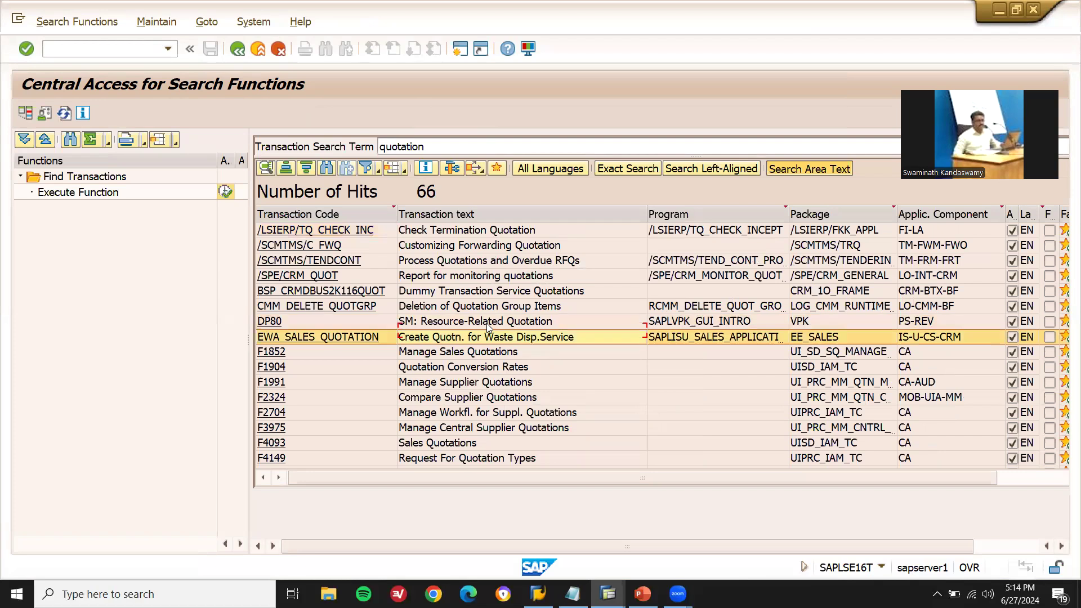
key(Down)
key(Down)
key(Down)
key(Down)
key(Down)
key(Down)
key(Down)
key(Down)
key(Down)
key(Down)
key(Down)
key(Down)
key(Down)
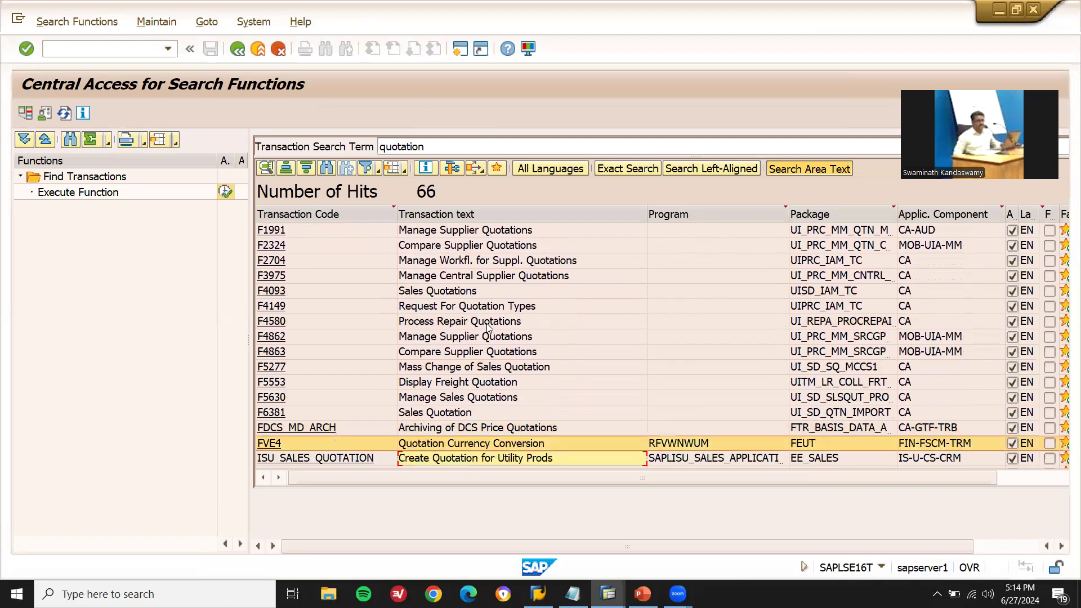
key(Down)
key(Down)
key(Down)
key(Down)
key(Up)
key(Up)
key(Up)
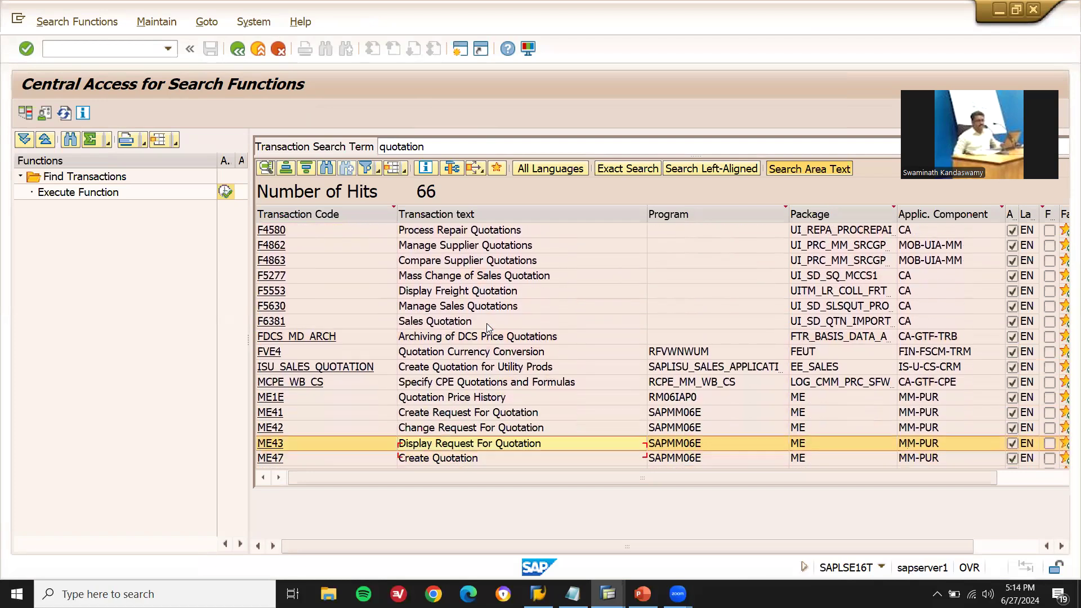
key(Down)
key(Down)
key(Down)
key(Down)
key(Down)
key(Up)
key(Up)
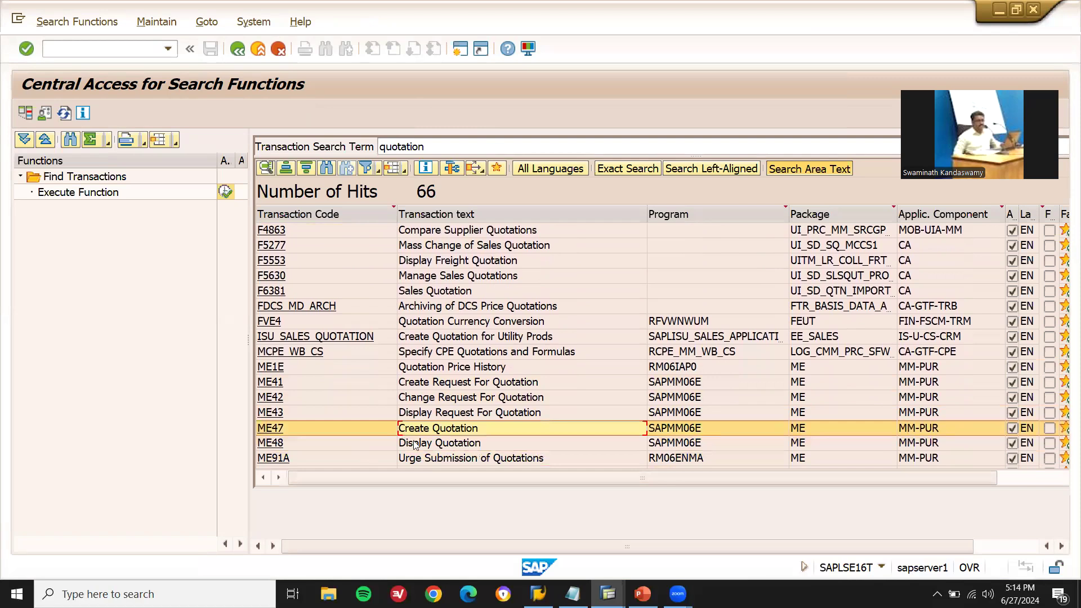
Go through the remaining quotation hits to the sales transactions around V-02, Create Quotations
key(Down)
key(Down)
key(Down)
key(Down)
key(Down)
key(Down)
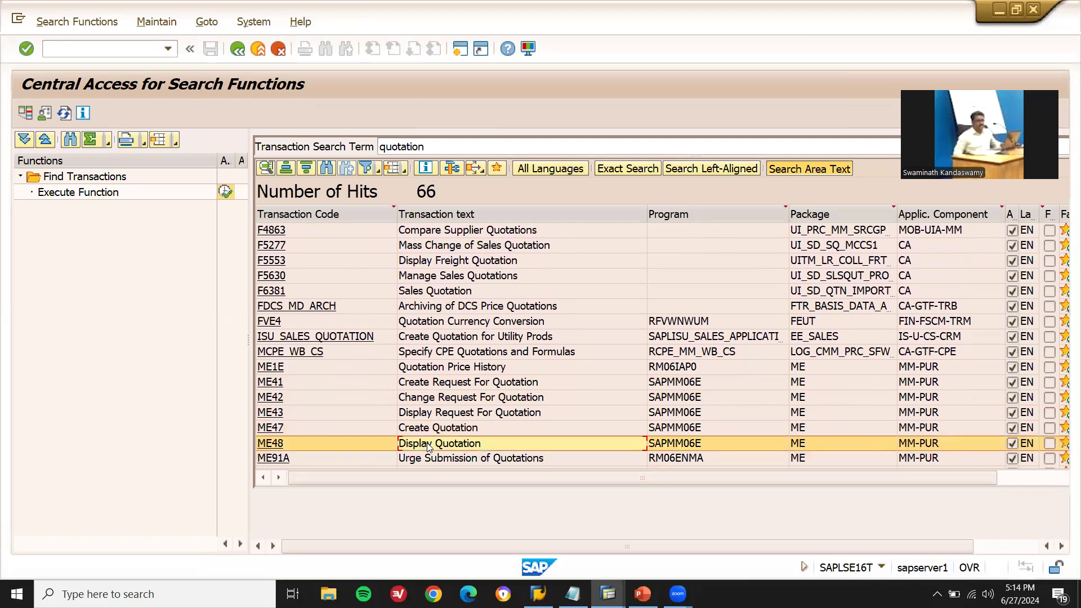
key(Down)
key(Down)
key(Down)
key(Down)
key(Down)
key(Down)
key(Down)
key(Down)
key(Down)
key(Down)
key(Down)
key(Down)
key(Down)
key(Down)
key(Down)
key(Down)
key(Down)
key(Down)
key(Down)
key(Down)
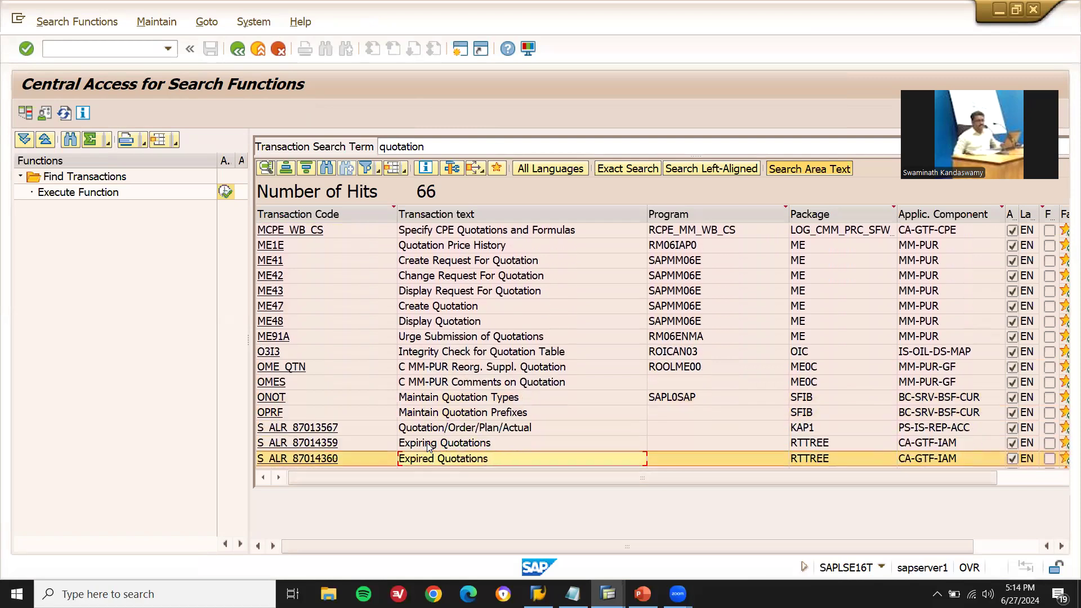
key(Up)
key(Up)
key(Up)
key(Up)
key(Up)
key(Up)
key(Up)
key(Up)
key(Up)
key(Up)
key(Up)
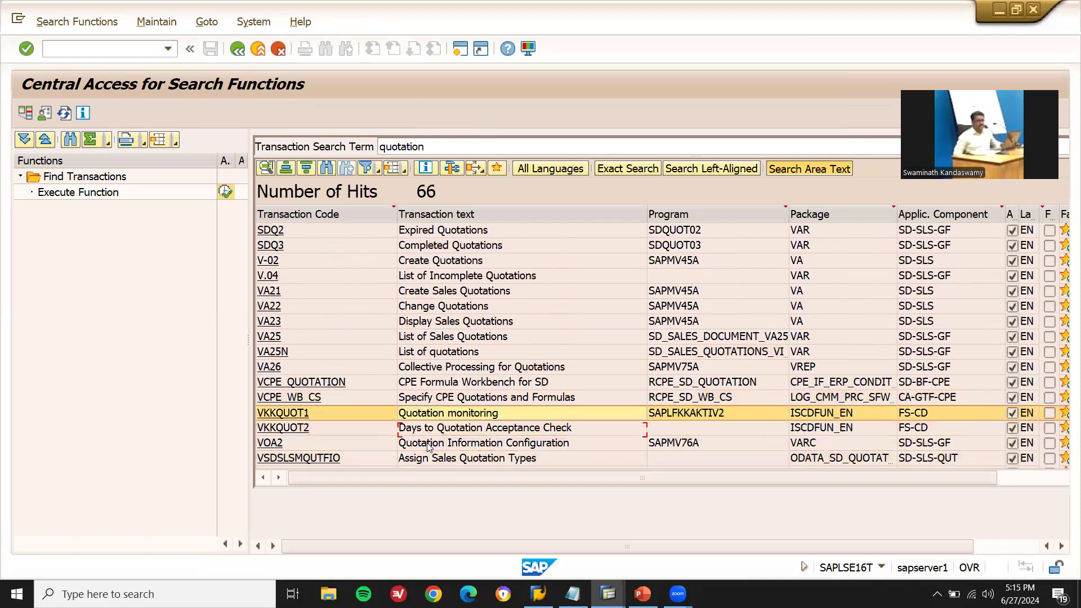
key(Up)
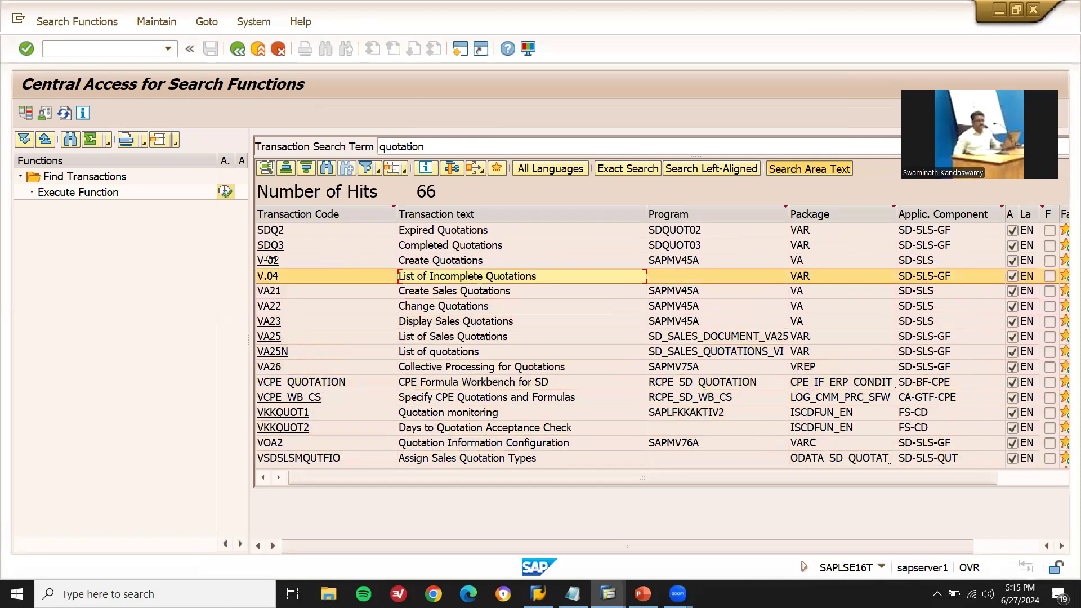
key(Up)
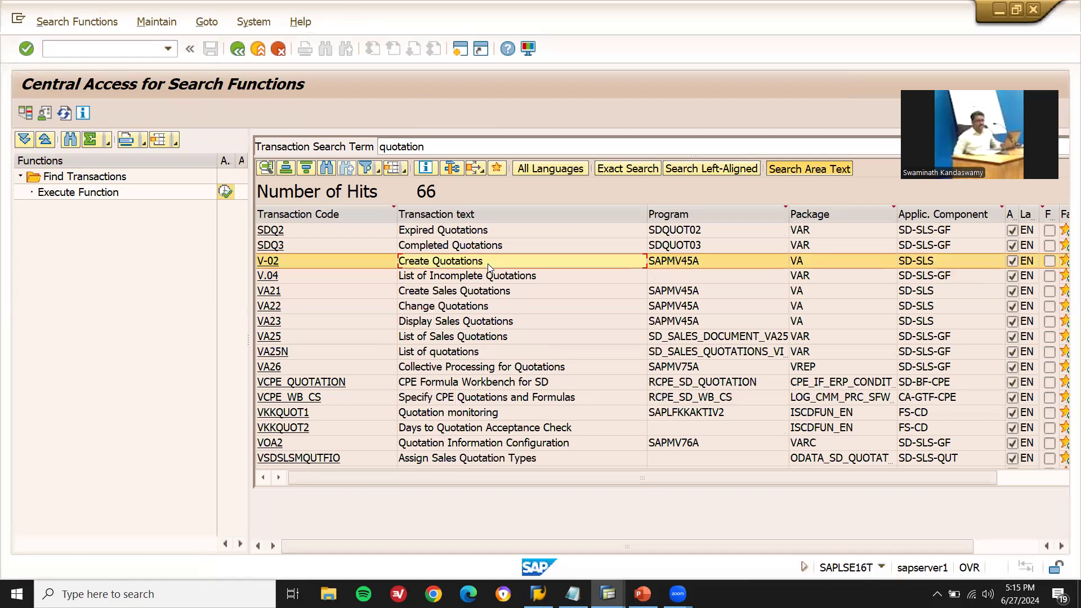
Open transaction VA21, Create Sales Quotations, from the hits and return to the search results
click(269, 293)
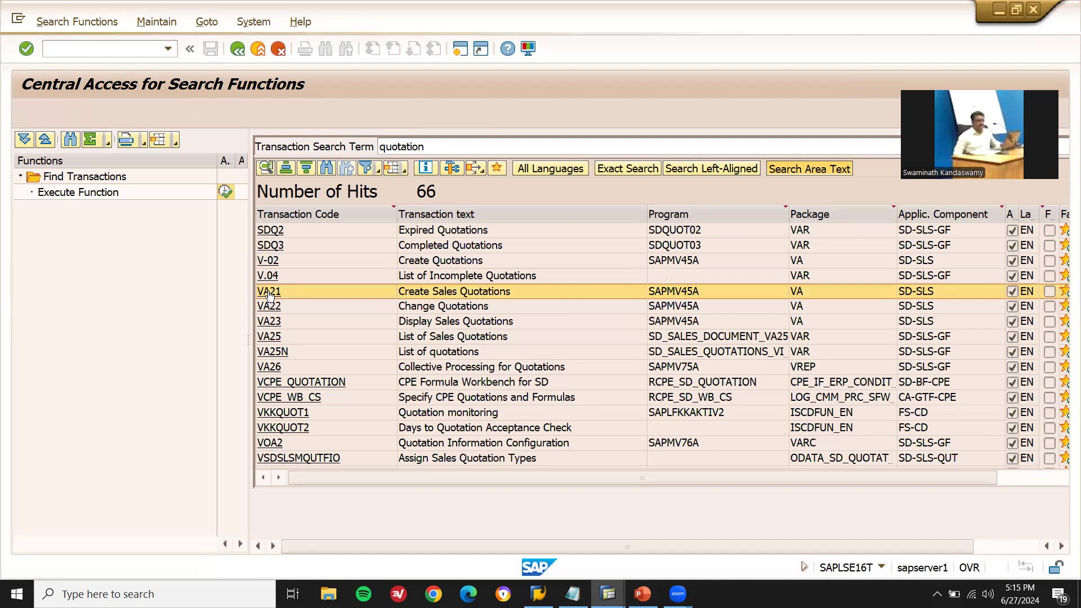
click(269, 293)
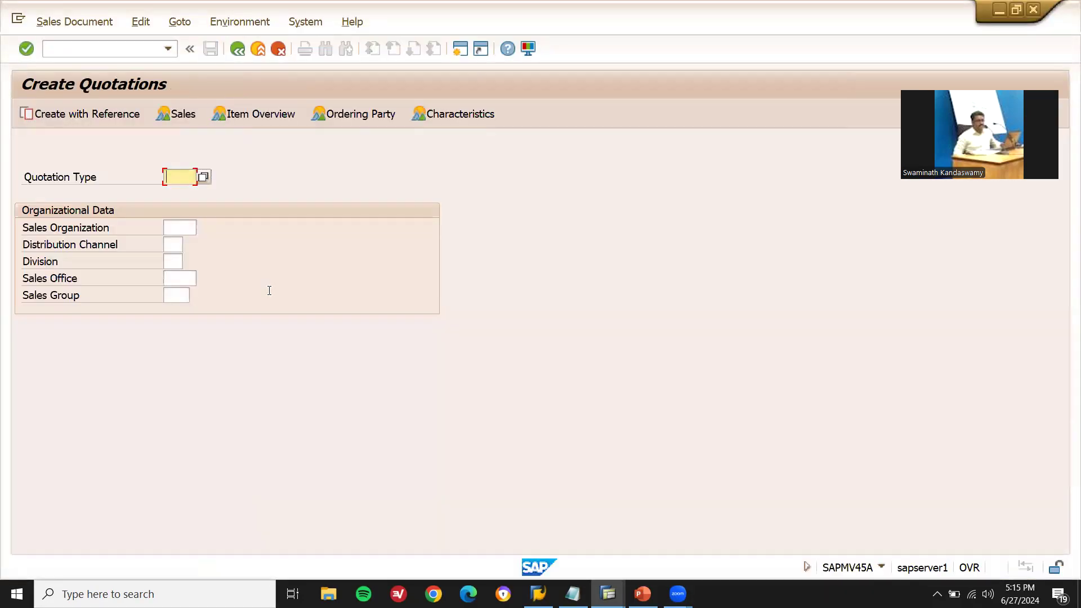
click(257, 45)
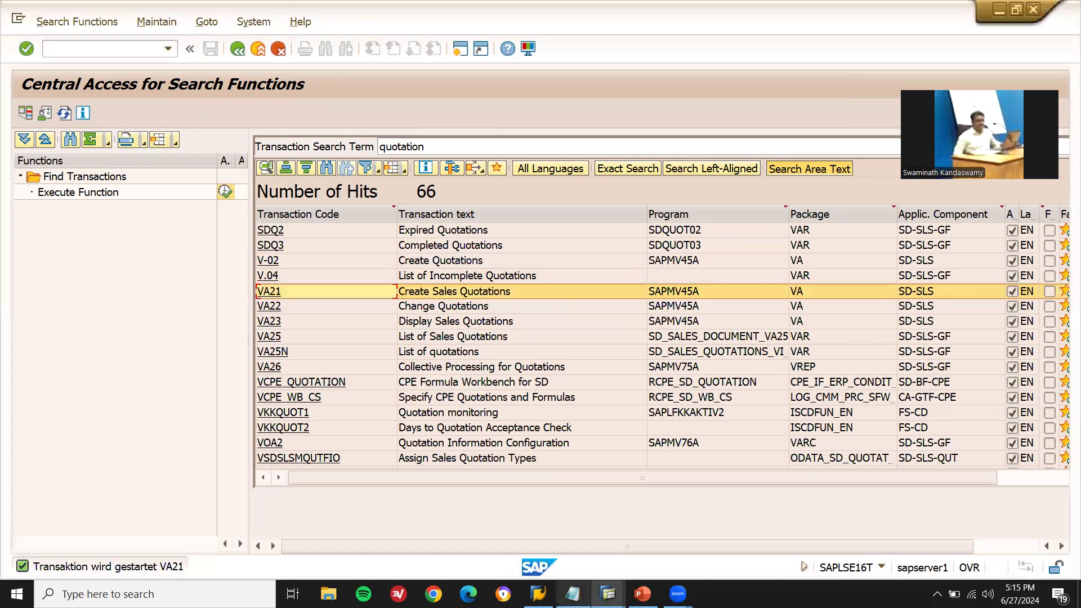
Copy "consignment" from the Notepad list and search the SAP transactions for it
click(572, 593)
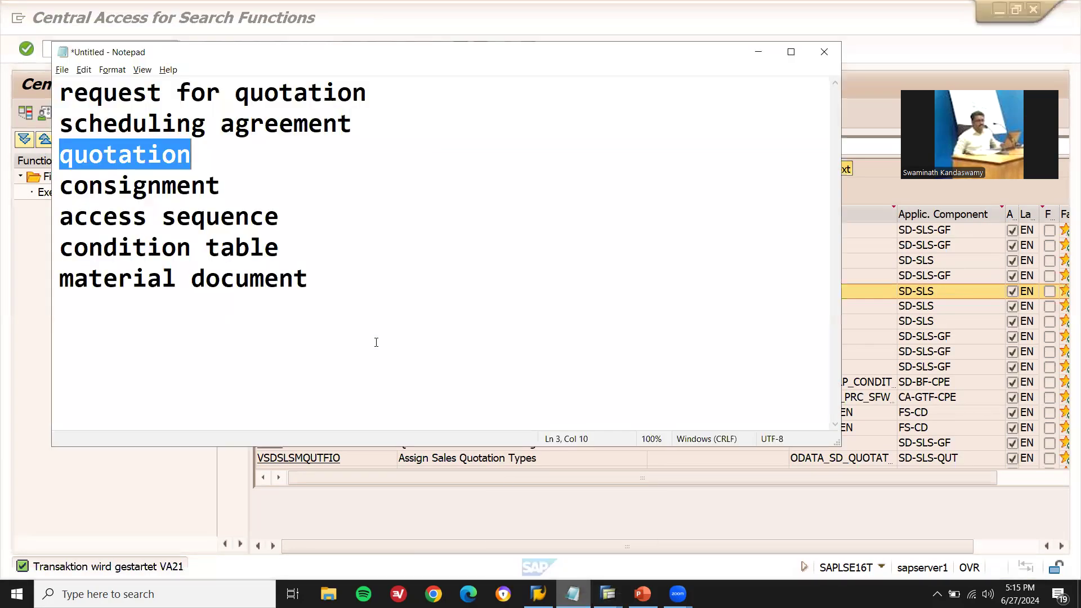
double_click(186, 193)
key(ctrl+c)
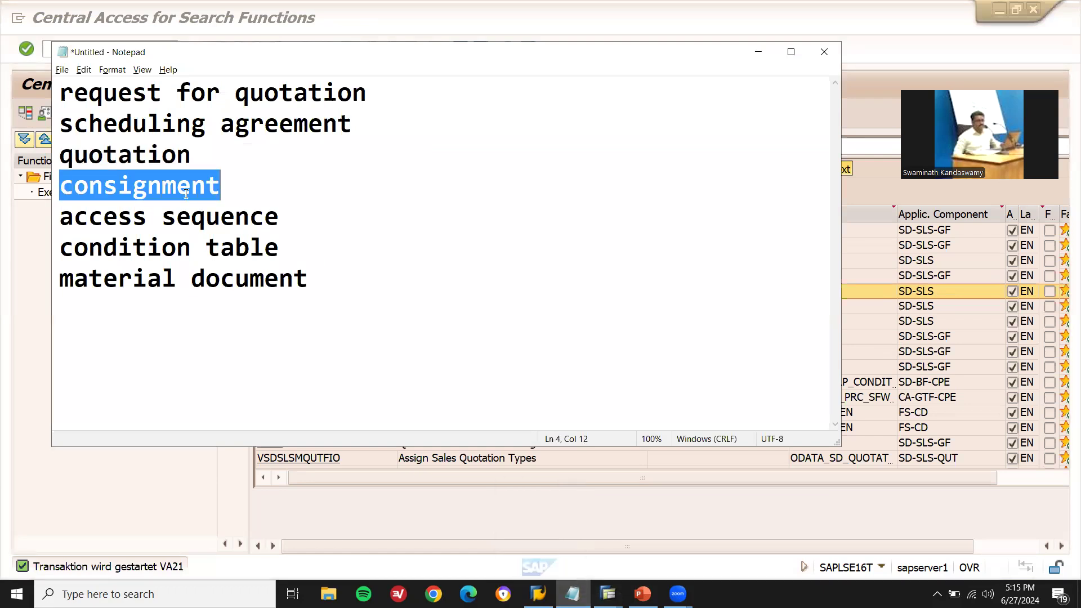
key(alt+Tab)
double_click(447, 148)
key(ctrl+v)
key(Return)
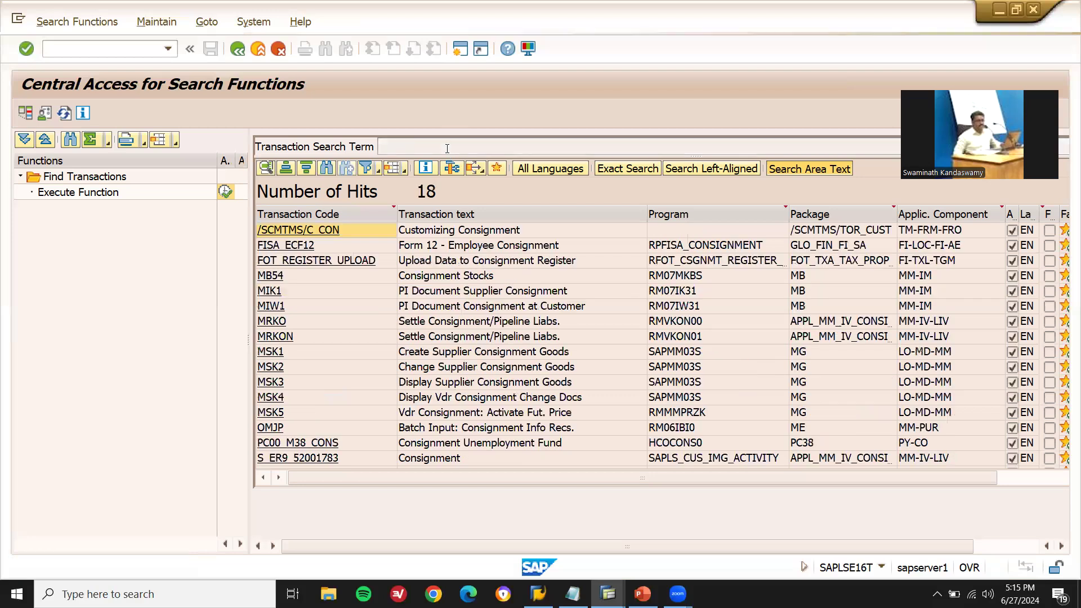
Look through the consignment hits down to the end of the list and back up to MRKO, Settle Consignment/Pipeline Liabs
click(503, 367)
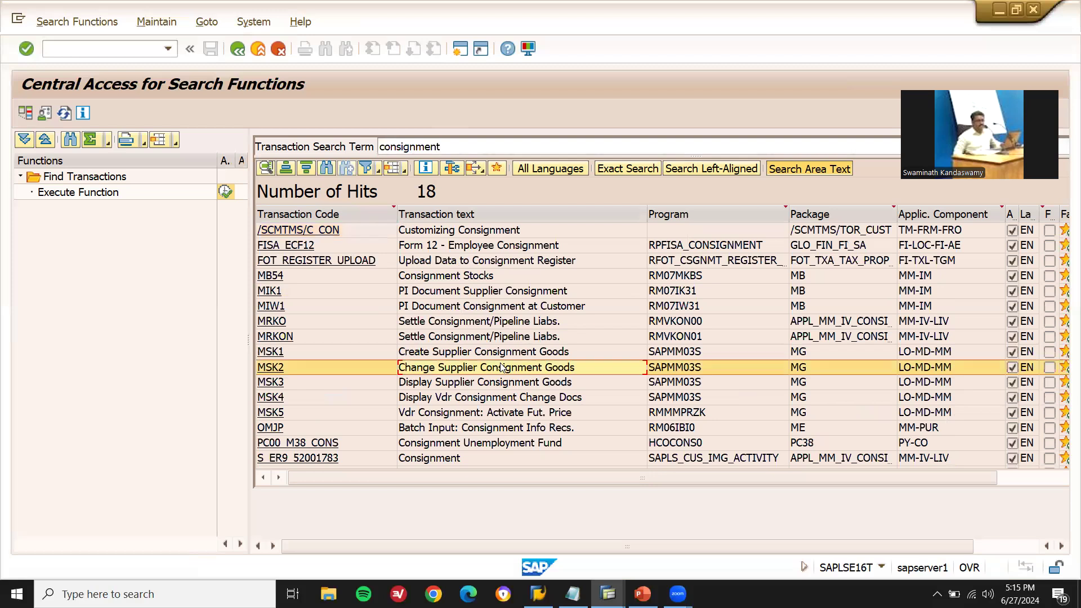
key(Up)
key(Up)
key(Up)
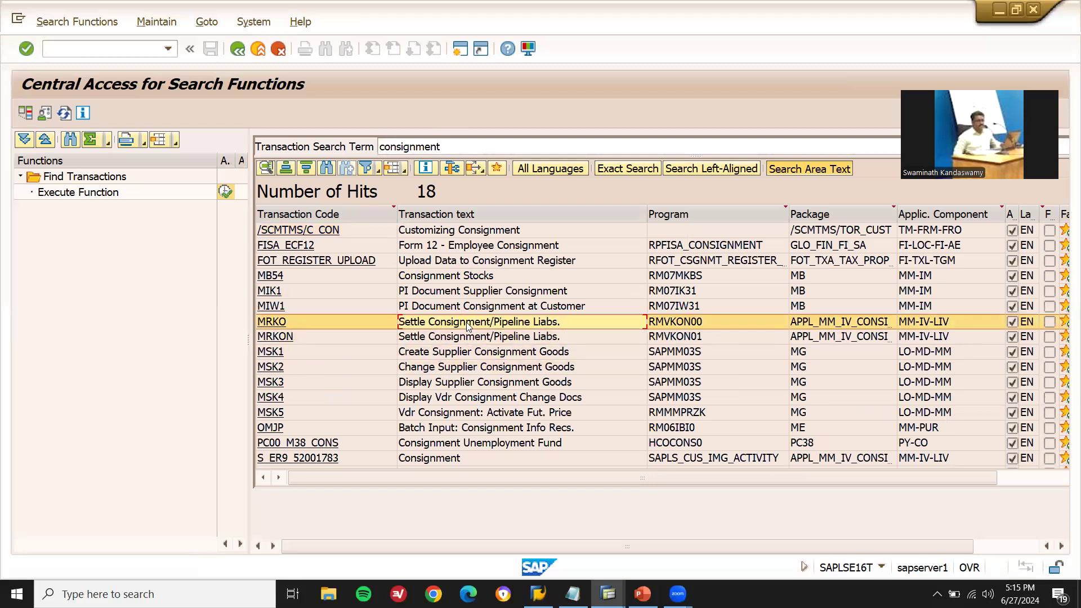
key(Down)
key(Down)
key(Down)
key(Down)
key(Down)
key(Down)
key(Down)
key(Down)
key(Down)
key(Down)
key(Down)
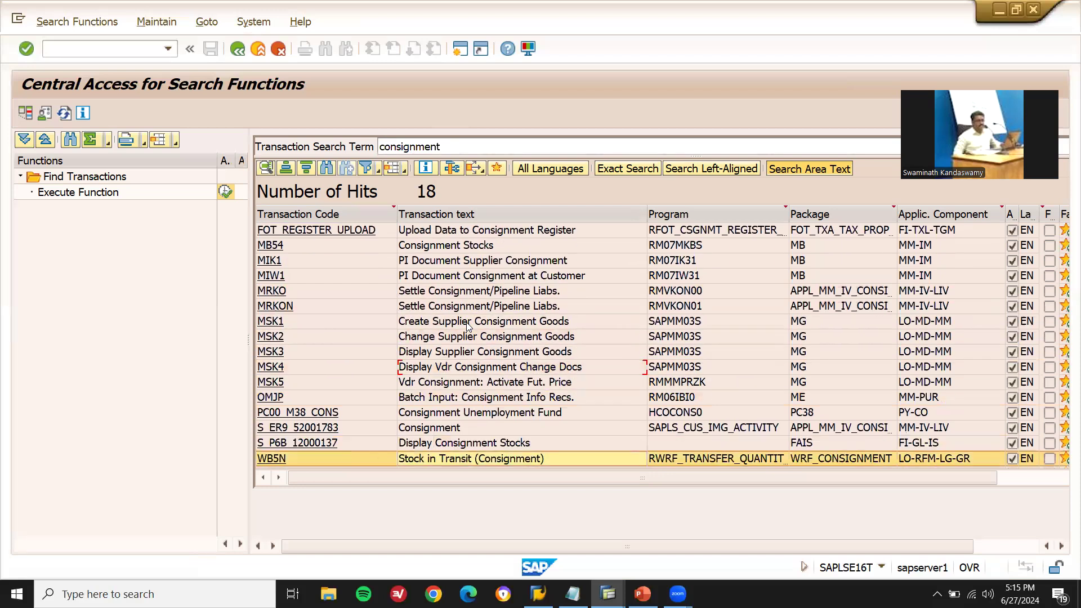
key(Up)
key(Up)
key(Up)
key(Up)
key(Up)
key(Up)
key(Up)
key(Up)
key(Up)
key(Up)
key(Up)
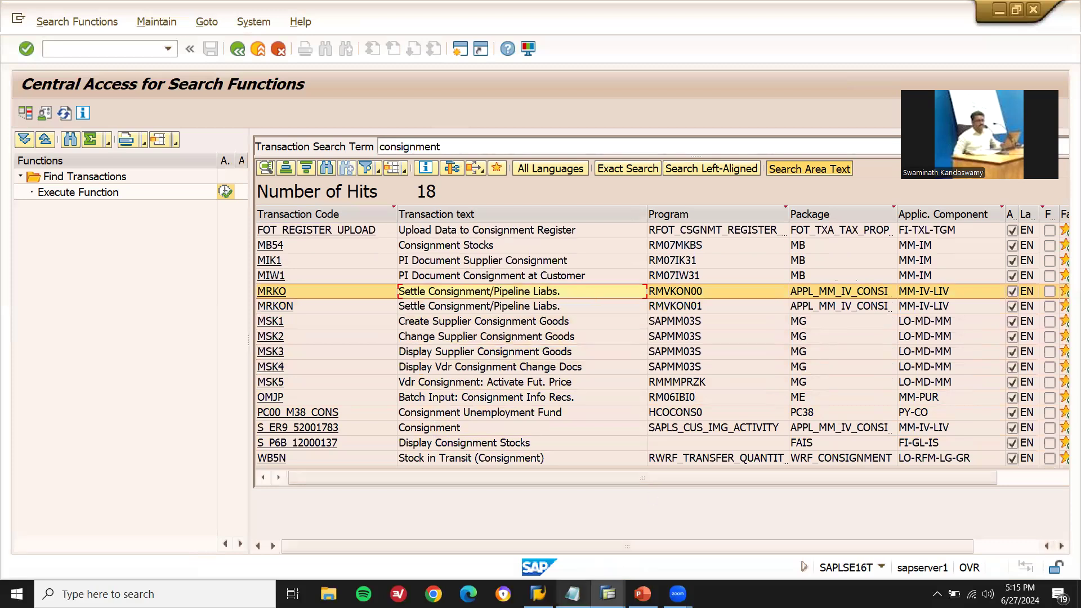
Copy "condition table" from the Notepad list and search the SAP transactions for it
click(572, 594)
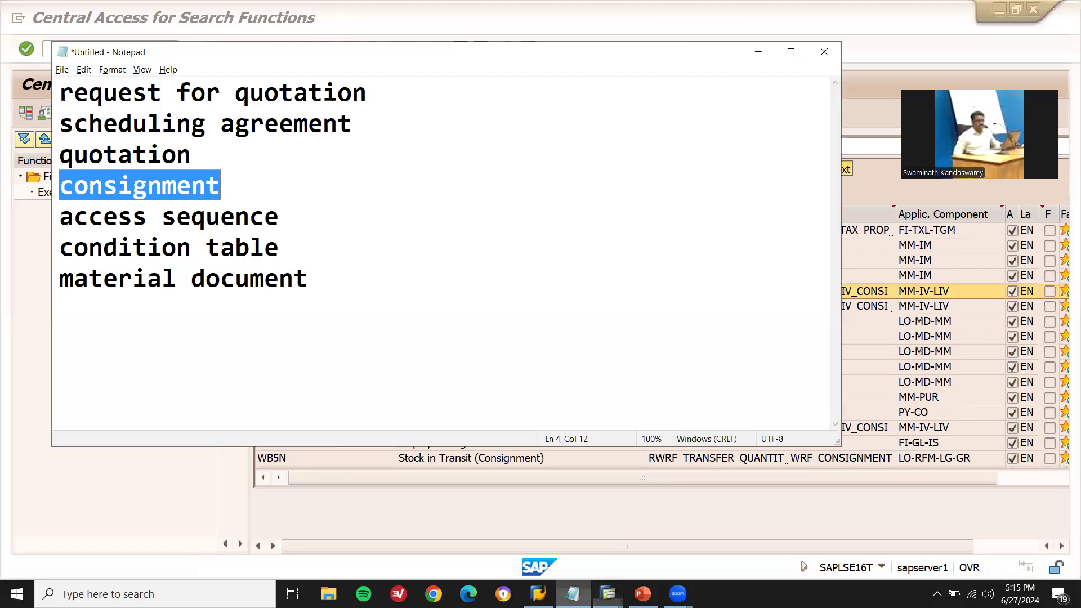
click(286, 251)
key(shift+Home)
key(ctrl+c)
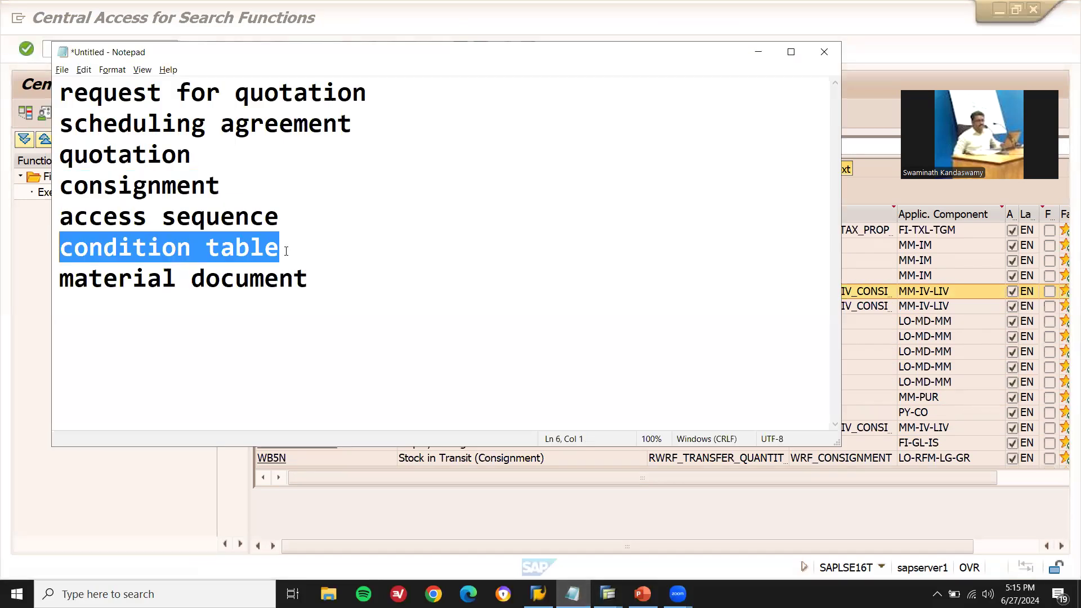
key(alt+Tab)
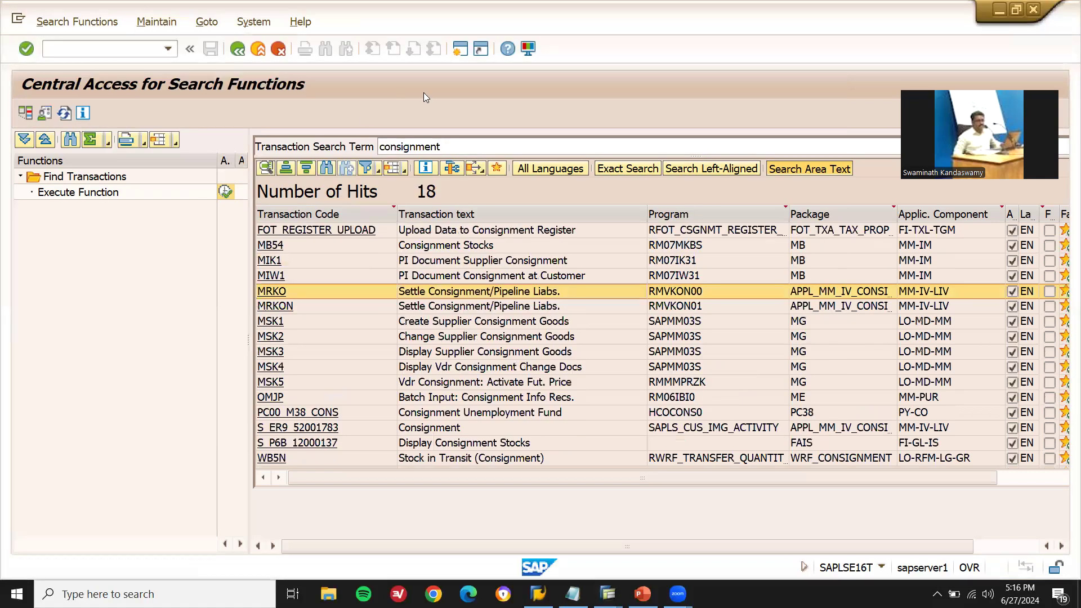
double_click(454, 148)
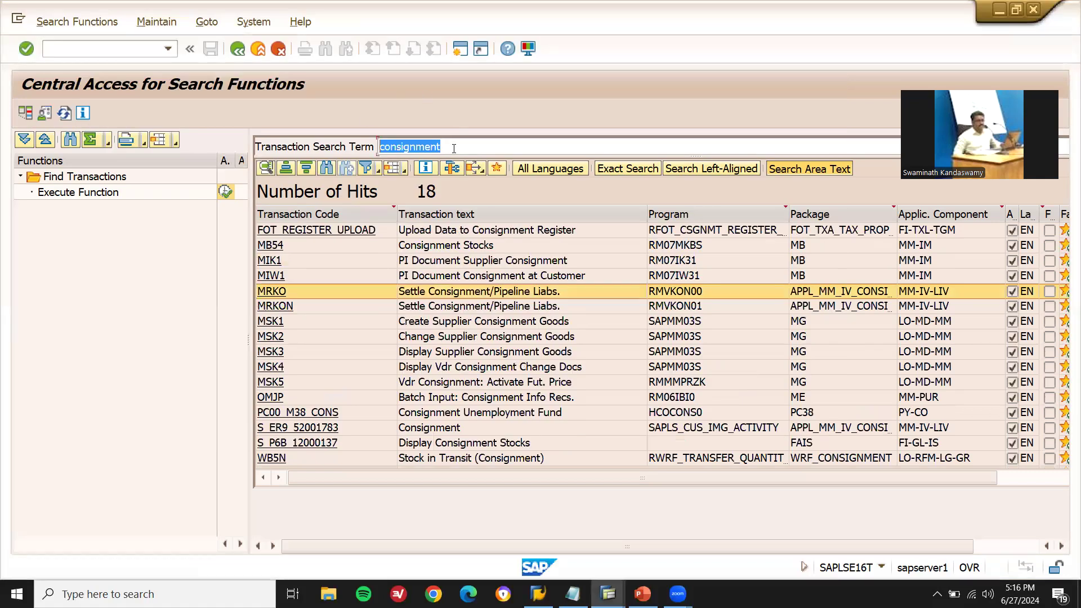
key(ctrl+v)
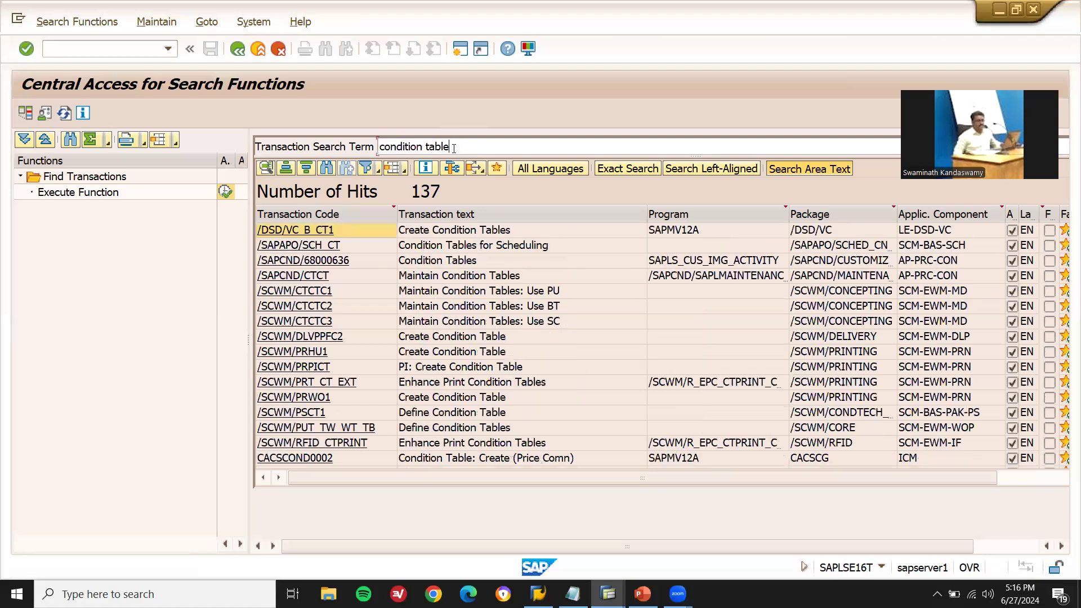
Look through the condition table hits for the purchasing transactions, as far as M/03, Create Conditions Table (Purchasing)
scroll(513, 341, down, 4)
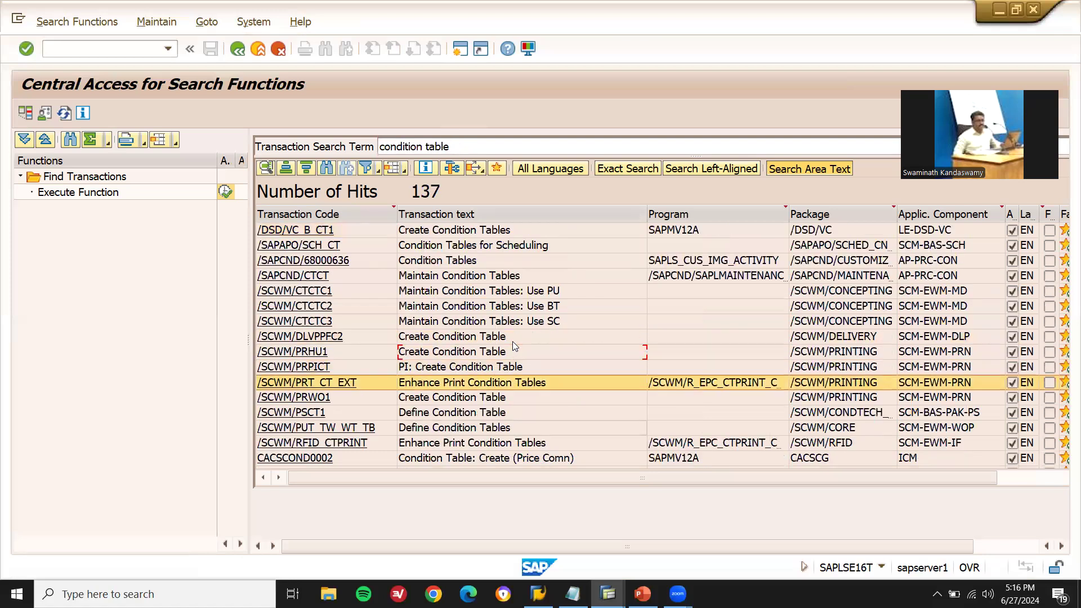
scroll(514, 345, down, 10)
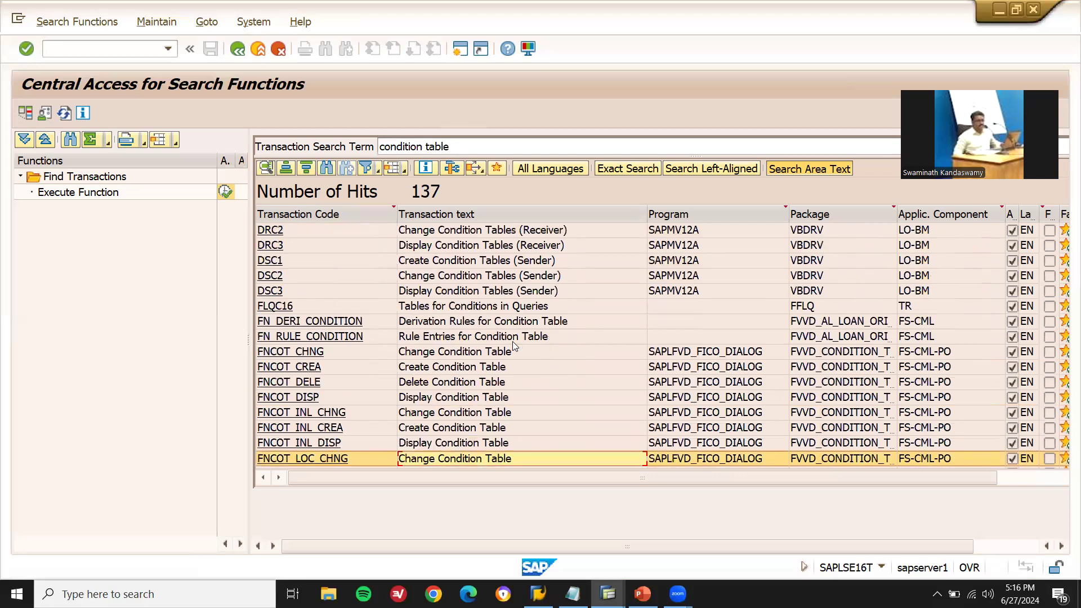
scroll(512, 341, down, 4)
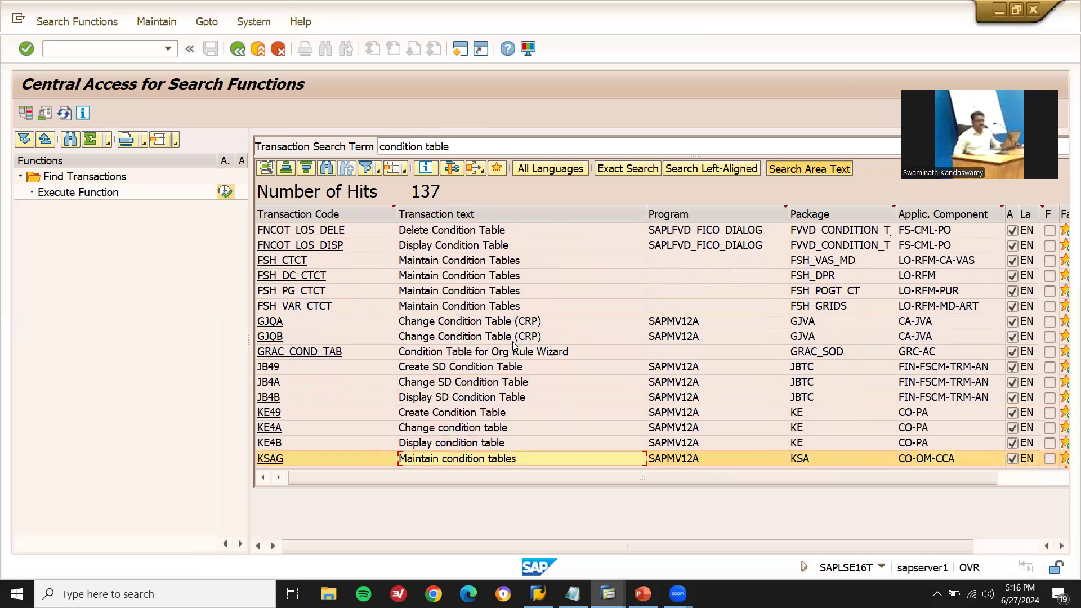
scroll(512, 345, down, 1)
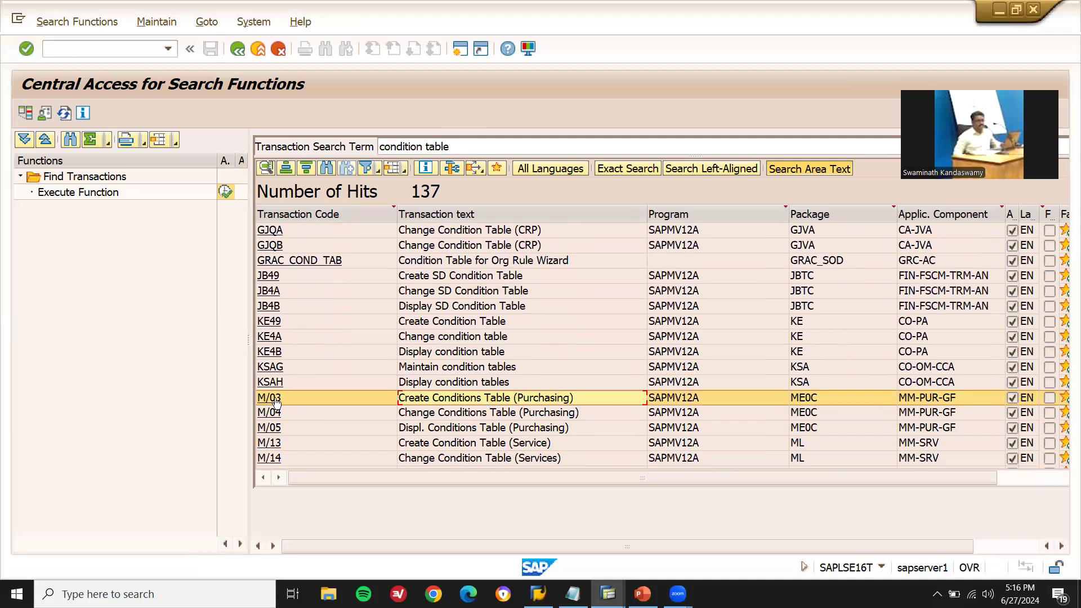
Go through the remaining condition table hits to find the sales pricing transaction V/03, Create Condition Table (Sales Price)
key(Down)
key(Down)
key(Down)
key(Down)
key(Down)
key(Down)
key(Down)
key(Down)
key(Down)
key(Down)
key(Down)
key(Down)
key(Down)
key(Down)
key(Down)
key(Down)
key(Down)
key(Down)
key(Down)
key(Down)
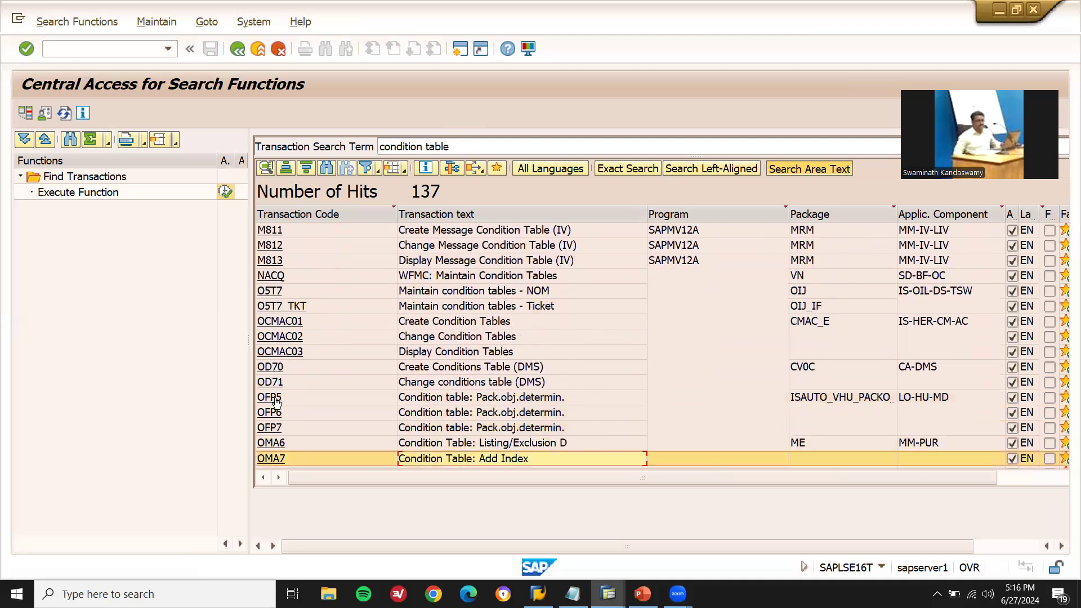
key(Down)
key(Down)
key(Down)
key(Down)
key(Down)
key(Down)
key(Down)
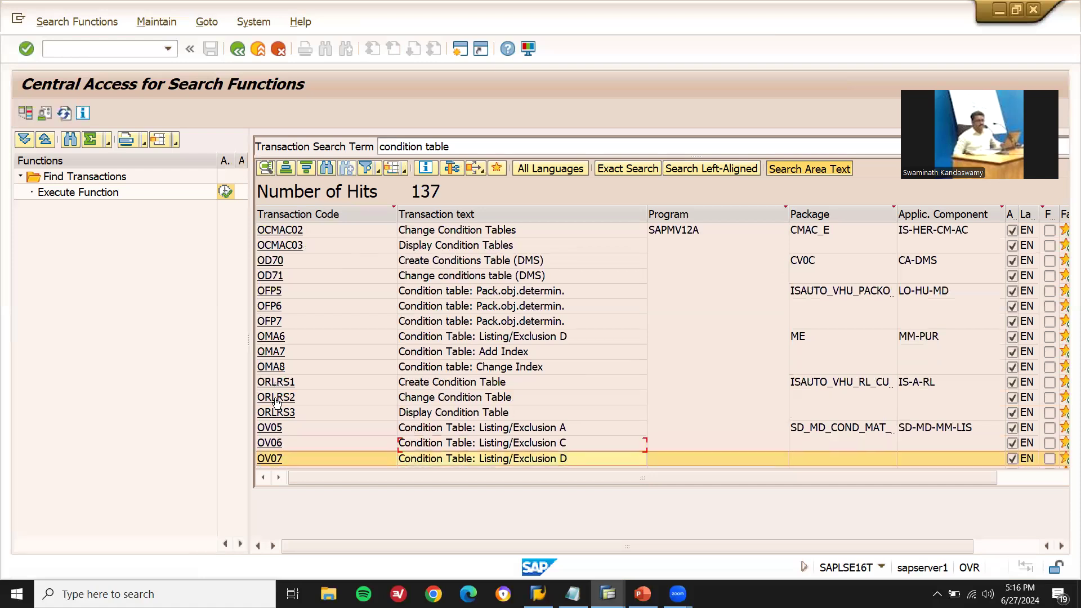
key(Down)
key(Down)
key(Down)
key(Down)
key(Down)
key(Down)
key(Down)
key(Down)
key(Down)
key(Down)
key(Down)
key(Down)
key(Down)
key(Down)
key(Down)
key(Down)
key(Down)
key(Down)
key(Down)
key(Down)
key(Up)
key(Up)
key(Up)
key(Up)
key(Up)
key(Up)
key(Up)
key(Up)
key(Up)
key(Up)
key(Up)
key(Up)
key(Up)
key(Up)
key(Up)
key(Up)
key(Up)
key(Down)
key(Down)
key(Down)
key(Down)
key(Down)
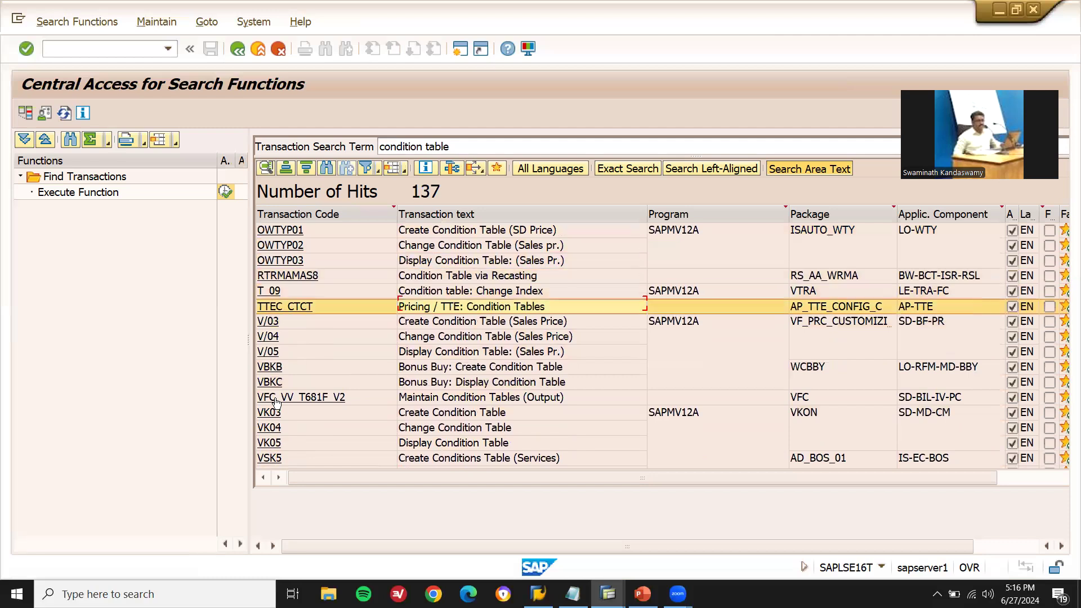
key(Down)
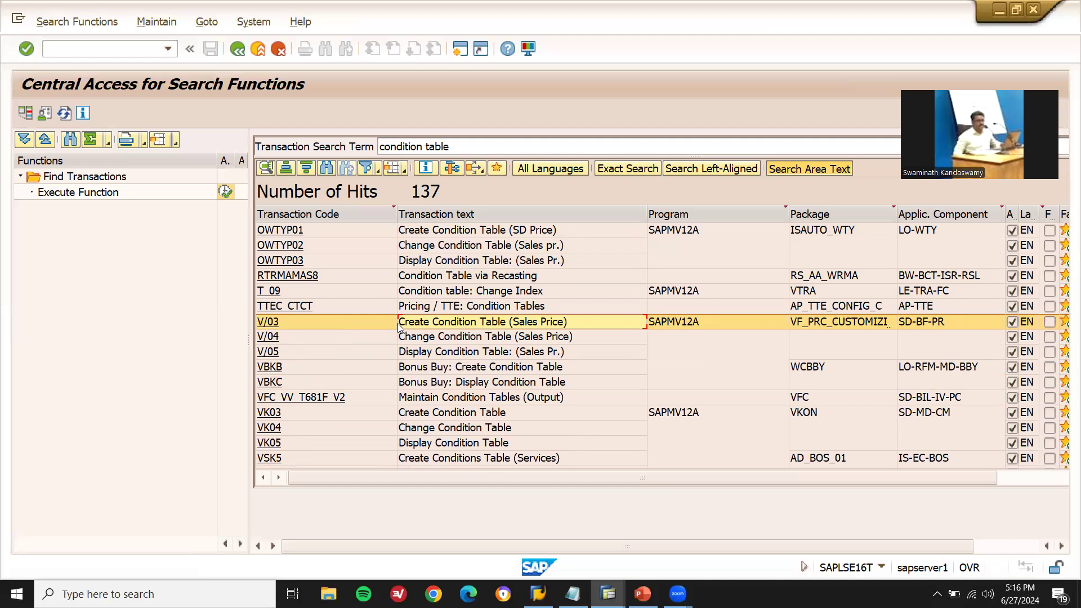
Copy "access sequence" from the Notepad list and search the SAP transactions for it
click(572, 594)
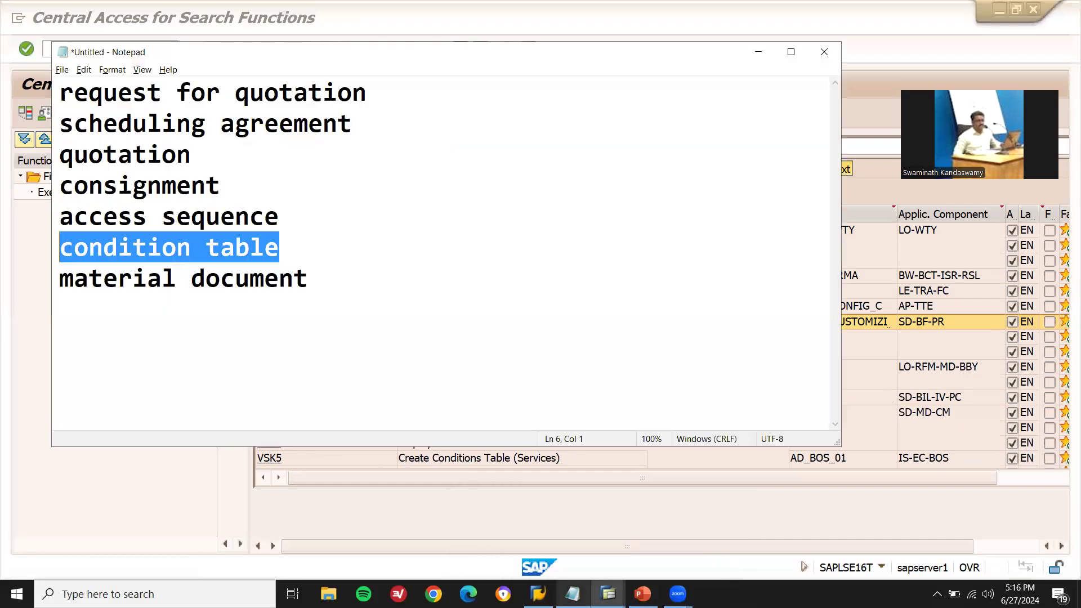
click(282, 218)
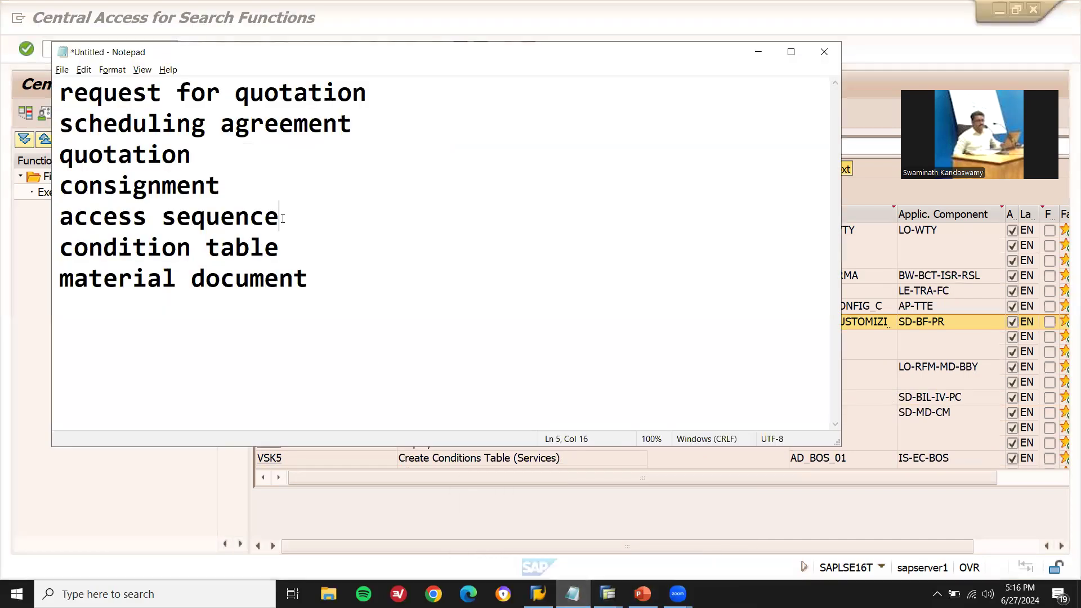
key(shift+Home)
key(ctrl+c)
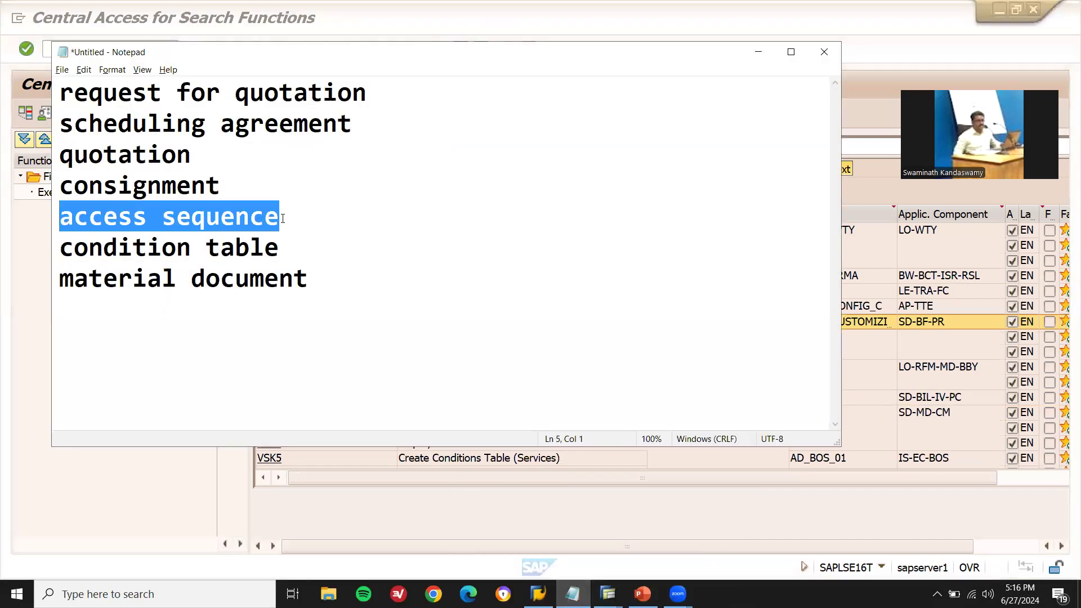
key(alt+Tab)
triple_click(459, 143)
key(ctrl+v)
key(Return)
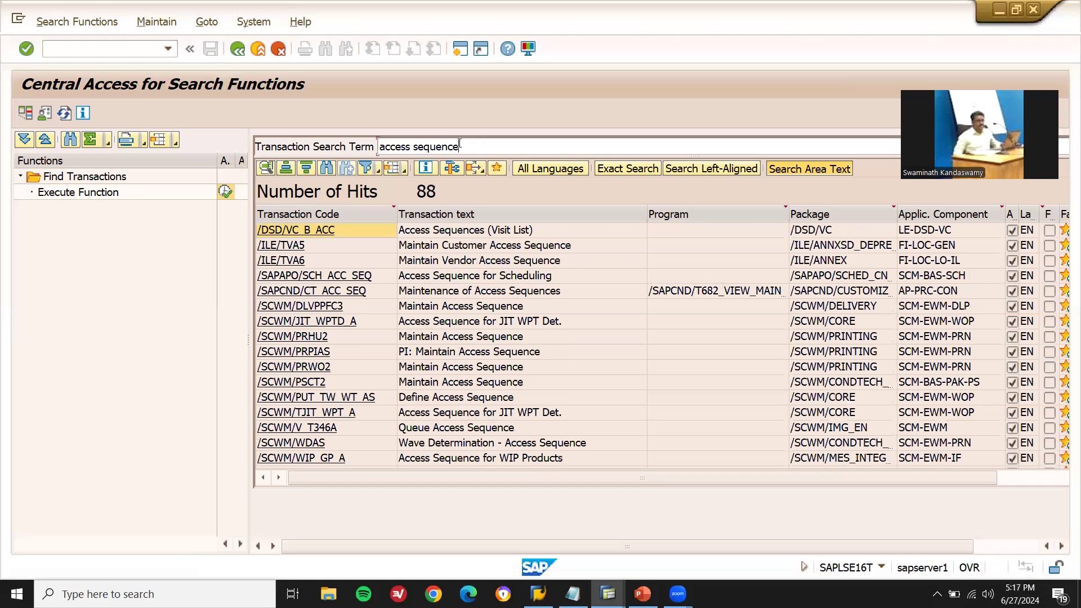
Look through the first access sequence hits as far as J1BK, Maintain Access Sequences (N.Fiscal)
key(Down)
key(Down)
key(Down)
key(Down)
key(Down)
key(Down)
key(Down)
key(Down)
key(Down)
key(Down)
key(Down)
key(Down)
key(Down)
key(Down)
key(Down)
key(Down)
key(Down)
key(Down)
key(Down)
key(Down)
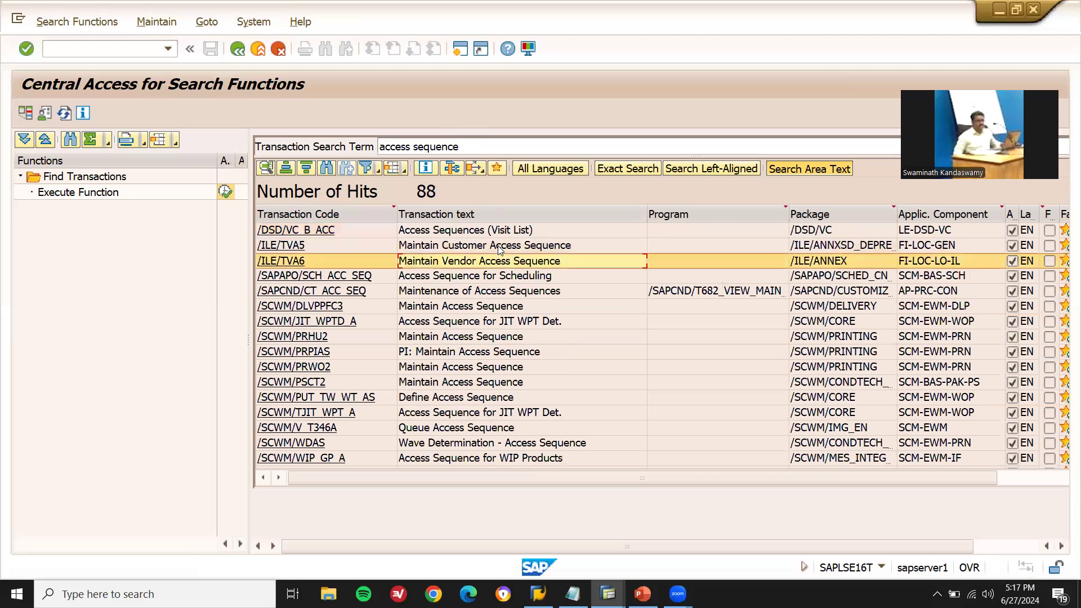
key(Down)
key(Down)
key(Down)
key(Down)
key(Down)
key(Down)
key(Down)
key(Down)
key(Down)
key(Down)
key(Down)
key(Down)
key(Down)
key(Down)
key(Down)
key(Down)
key(Down)
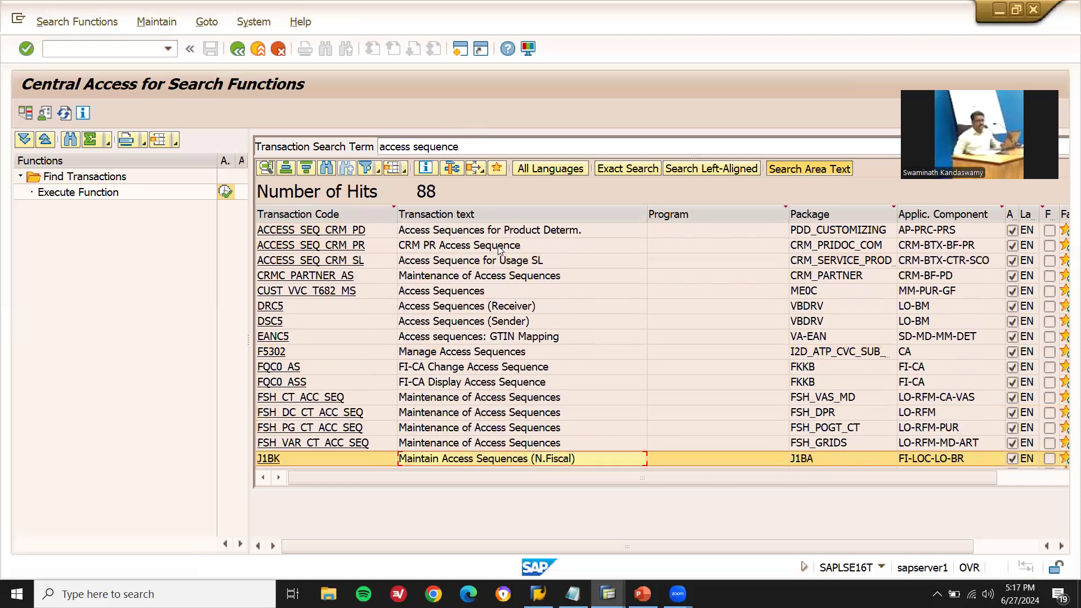
Continue through the access sequence hits past the M/ purchasing transactions to O5S4, Access Sequence (Bulk Scheduling)
key(Up)
key(Up)
key(Up)
key(Up)
key(Up)
key(Up)
key(Down)
key(Down)
key(Down)
key(Down)
key(Down)
key(Up)
key(Up)
key(Up)
key(Down)
key(Down)
key(Down)
key(Down)
key(Down)
key(Down)
key(Down)
key(Down)
key(Down)
key(Down)
key(Down)
key(Down)
key(Down)
key(Down)
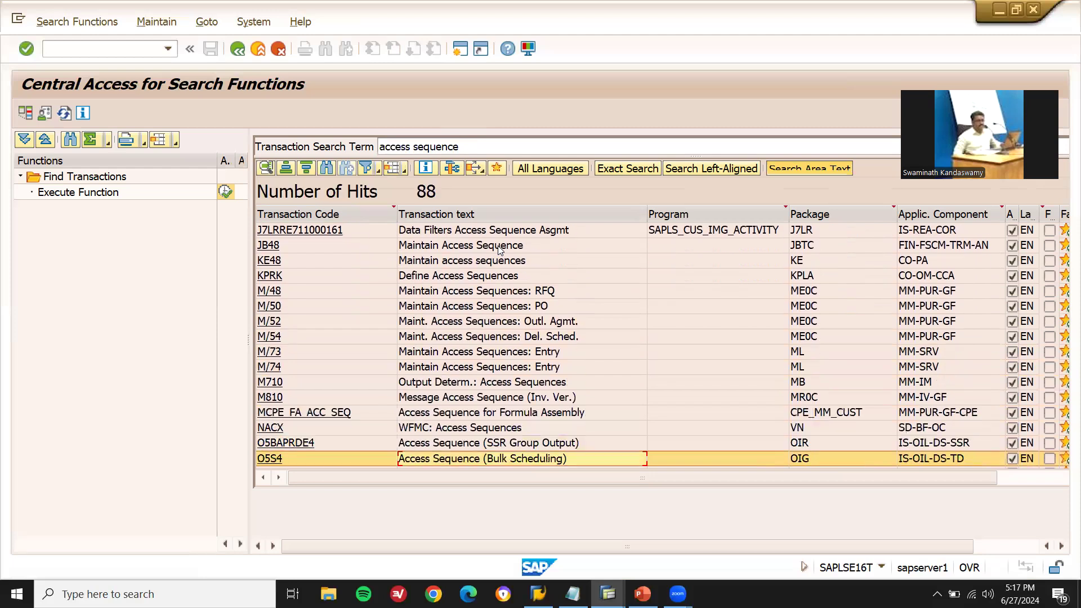
key(Down)
key(Down)
key(Down)
key(Down)
Go back to the purchasing access sequence hits and review M/48 to M/54 for RFQ, PO, outline agreement and delivery schedule
key(Up)
key(Up)
key(Up)
key(Up)
key(Up)
key(Up)
key(Up)
key(Up)
key(Up)
key(Up)
key(Up)
key(Up)
key(Up)
key(Up)
key(Up)
key(Up)
key(Up)
key(Up)
key(Up)
key(Up)
key(Up)
key(Up)
key(Up)
key(Up)
key(Down)
key(Down)
key(Down)
key(Down)
key(Down)
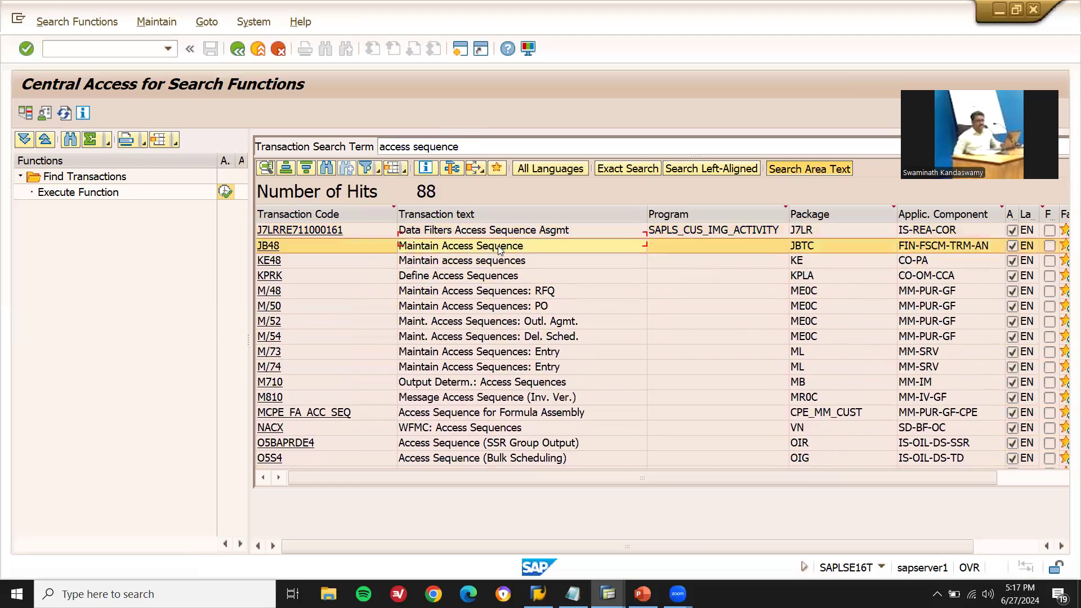
key(Up)
key(Down)
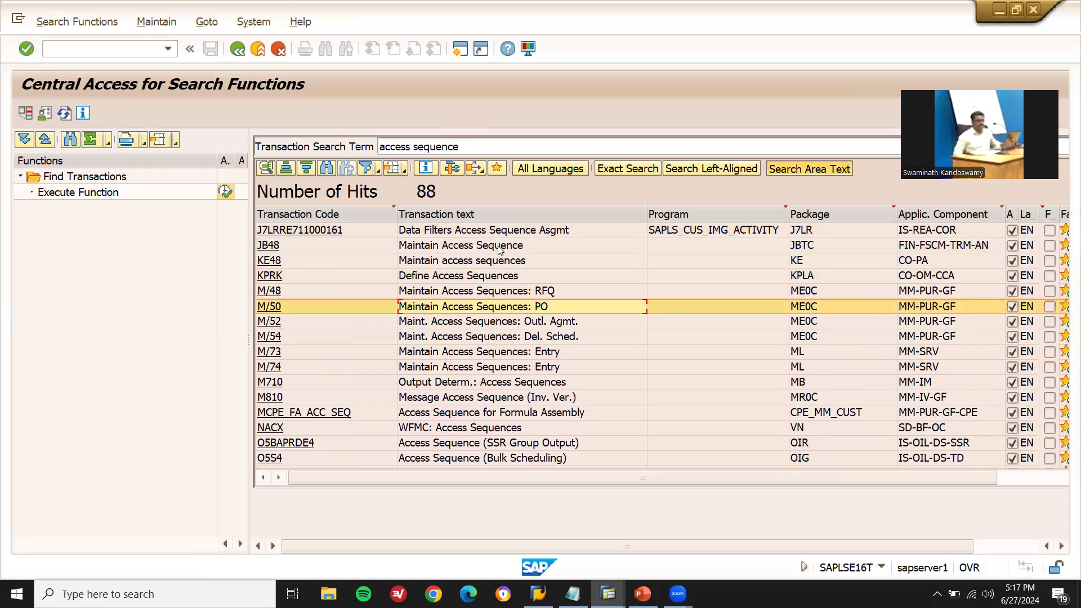
key(Down)
key(Down)
key(Down)
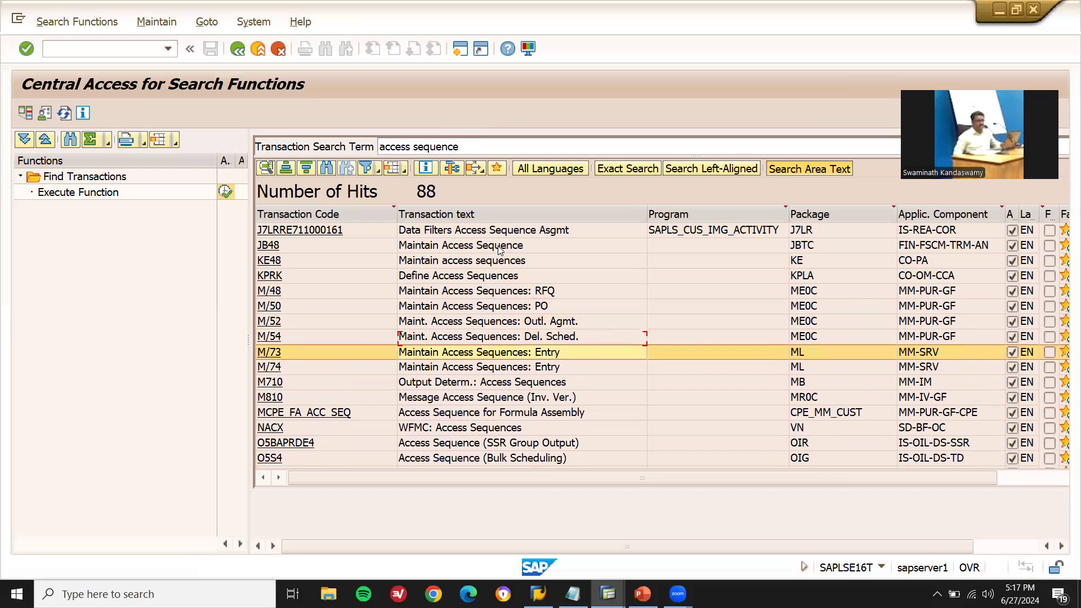
Go through the following access sequence hits to review the sales transactions around OV67, Rec. account det.: Access sequences
key(Down)
key(Down)
key(Down)
key(Down)
key(Down)
key(Down)
key(Down)
key(Down)
key(Down)
key(Down)
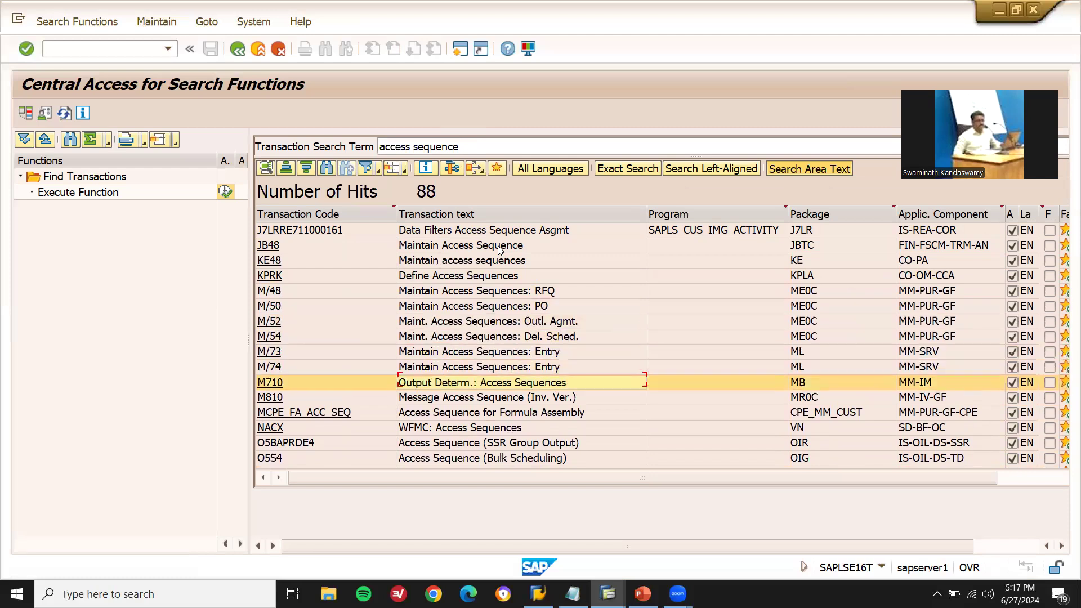
key(Down)
key(Down)
key(Down)
key(Down)
key(Down)
key(Down)
key(Down)
key(Down)
key(Down)
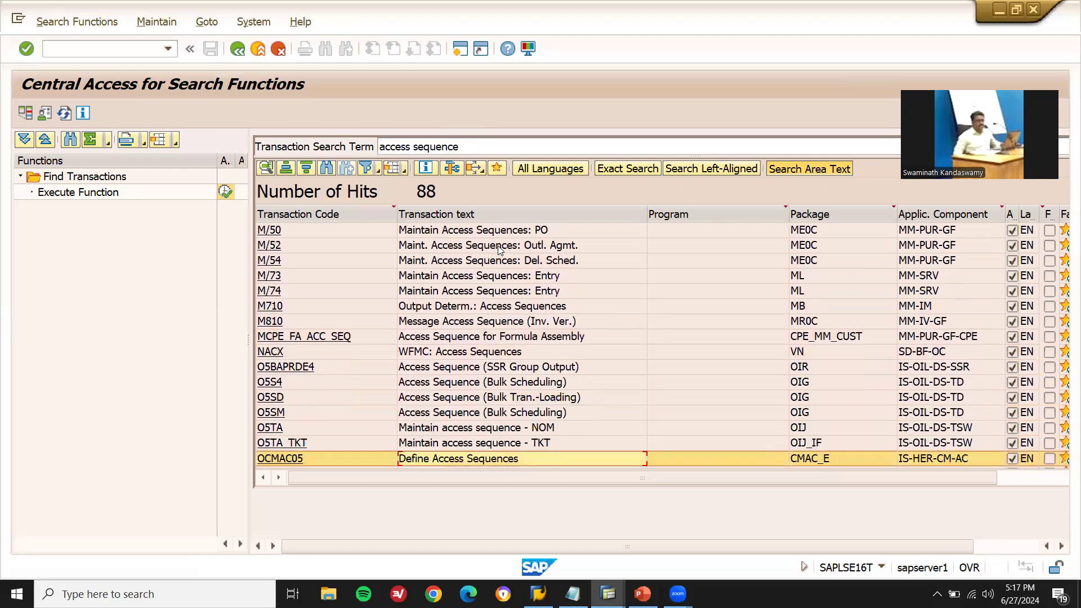
key(Down)
key(Down)
key(Down)
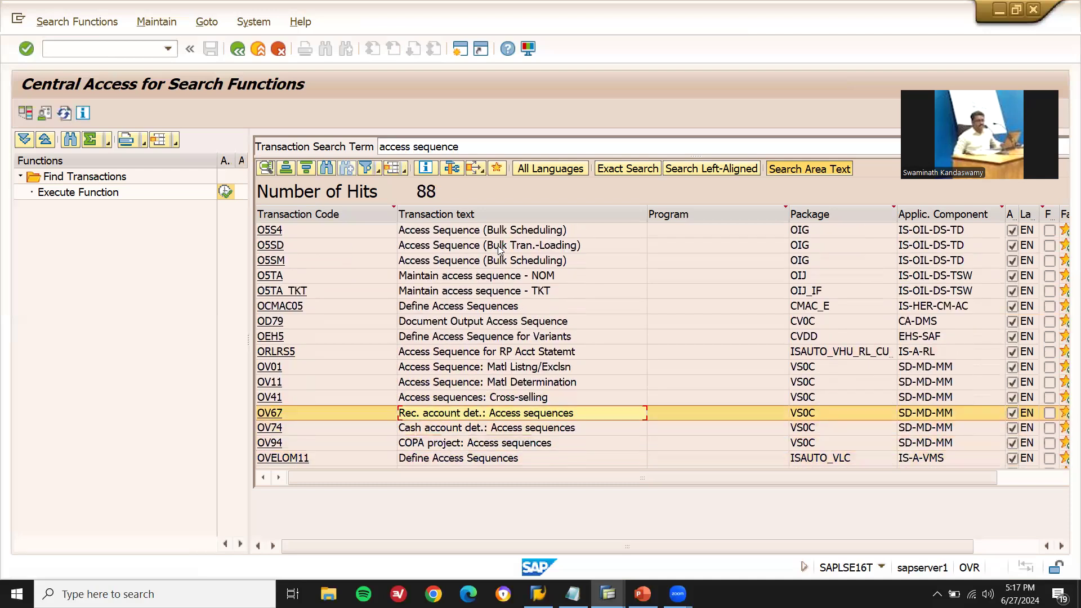
Switch to Notepad, change the last term in the list to "material movement" and copy it
key(alt+Tab)
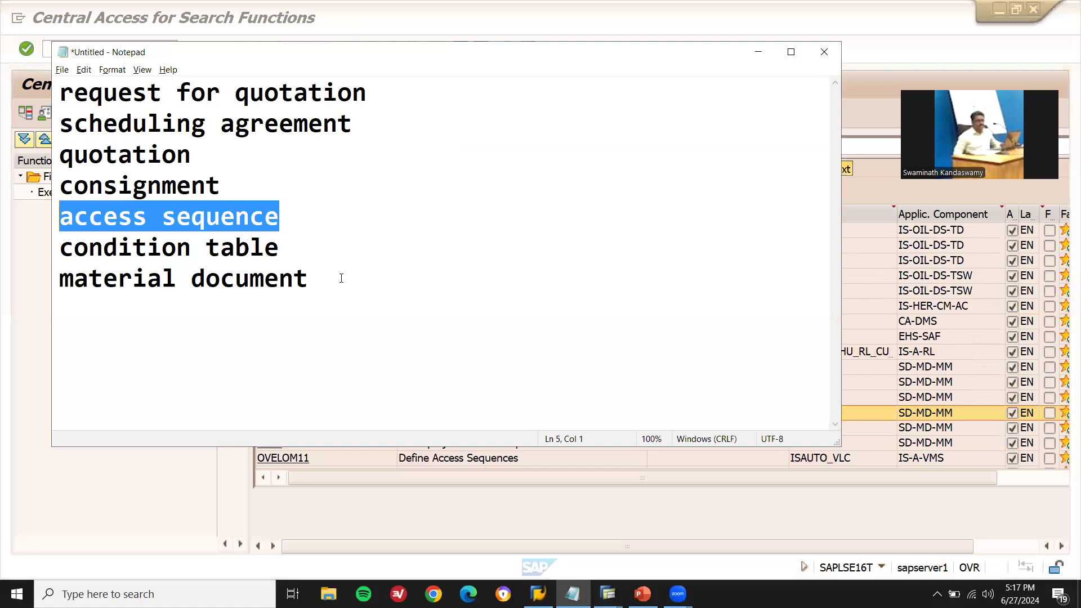
click(341, 278)
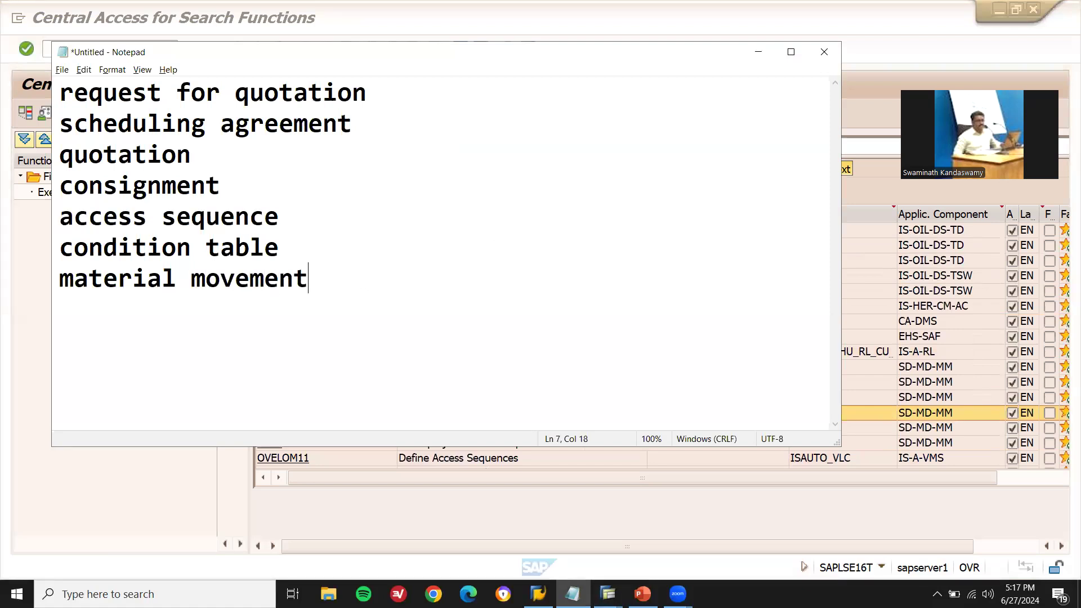
key(shift+Home)
key(ctrl+c)
Return to SAP and search the transactions for the copied term, shortened to "material movem"
key(alt+Tab)
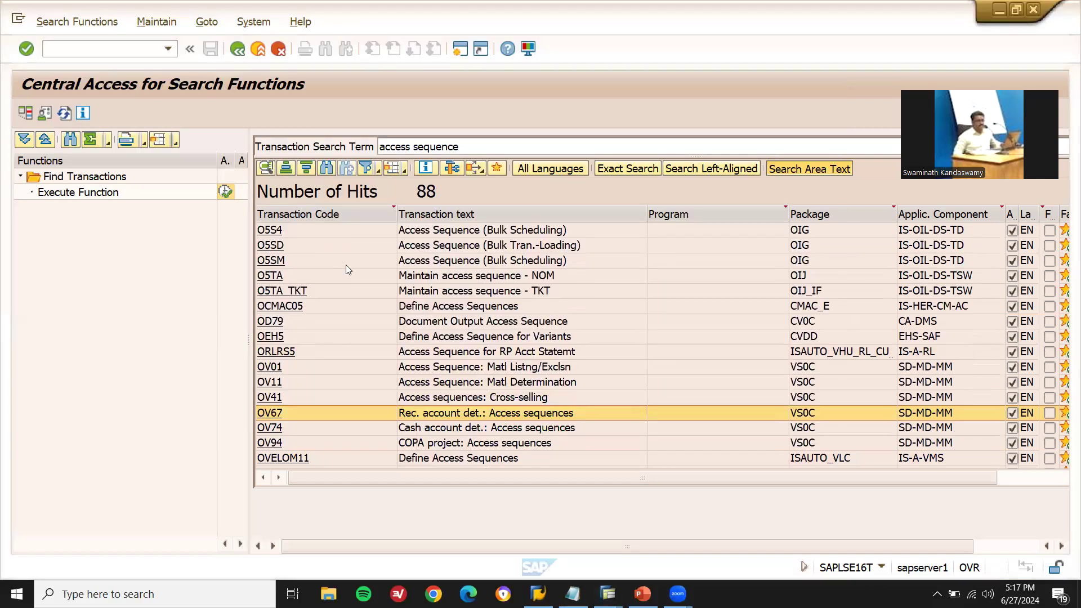
key(ctrl+a)
key(ctrl+v)
key(Return)
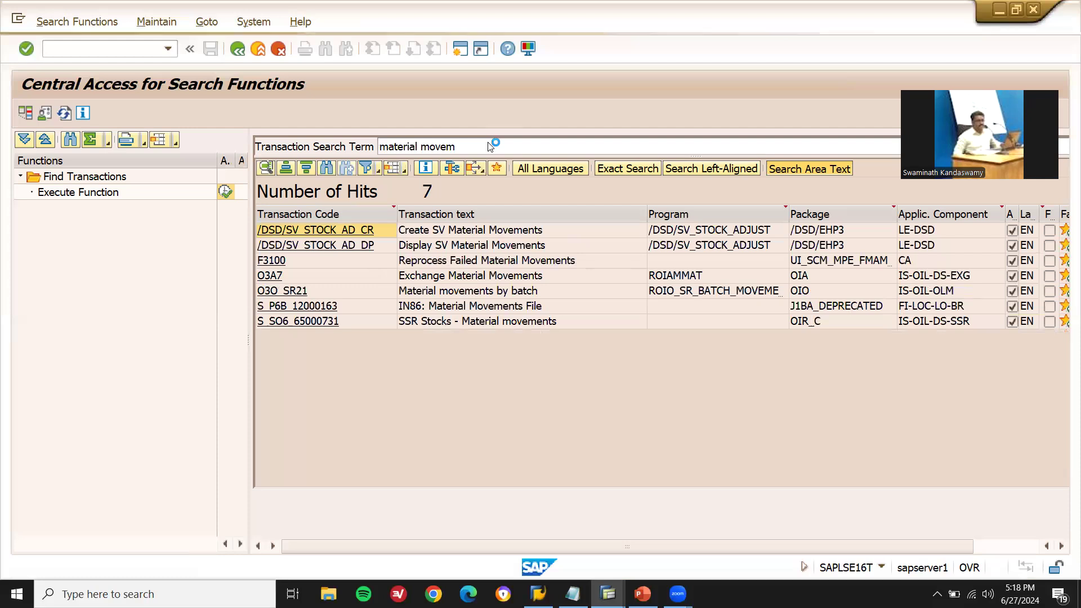
Switch to Notepad, add "stock movement" on a new line below the list and copy it
key(alt+Tab)
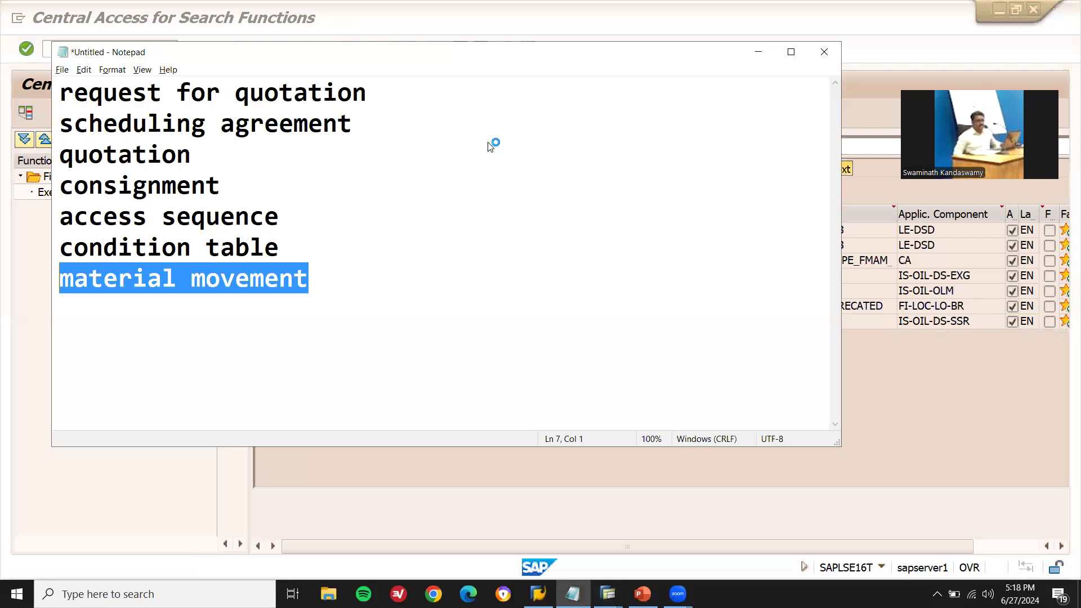
key(End)
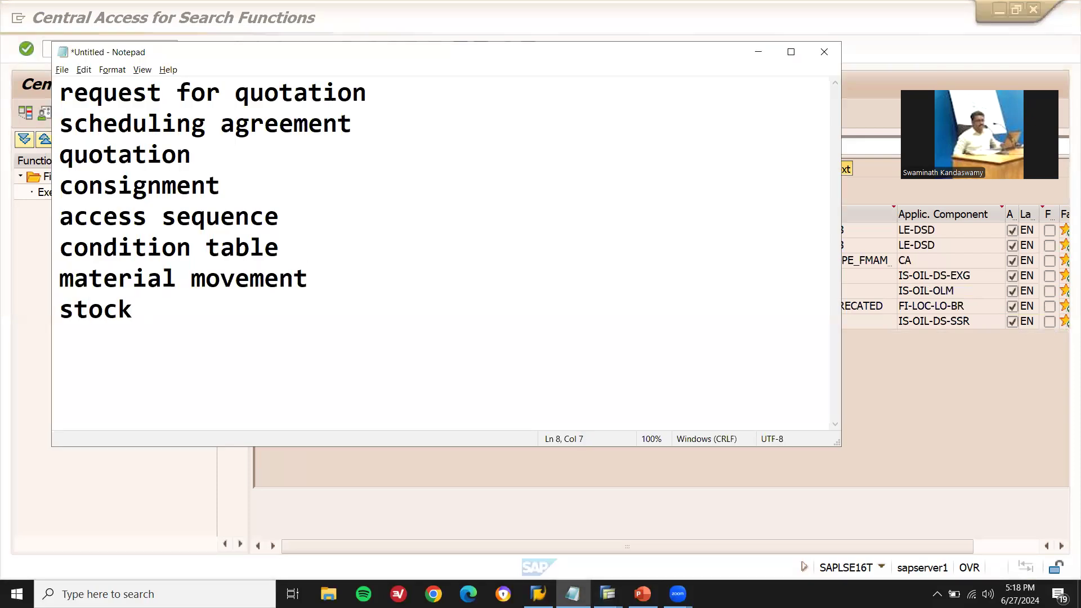
text(ment)
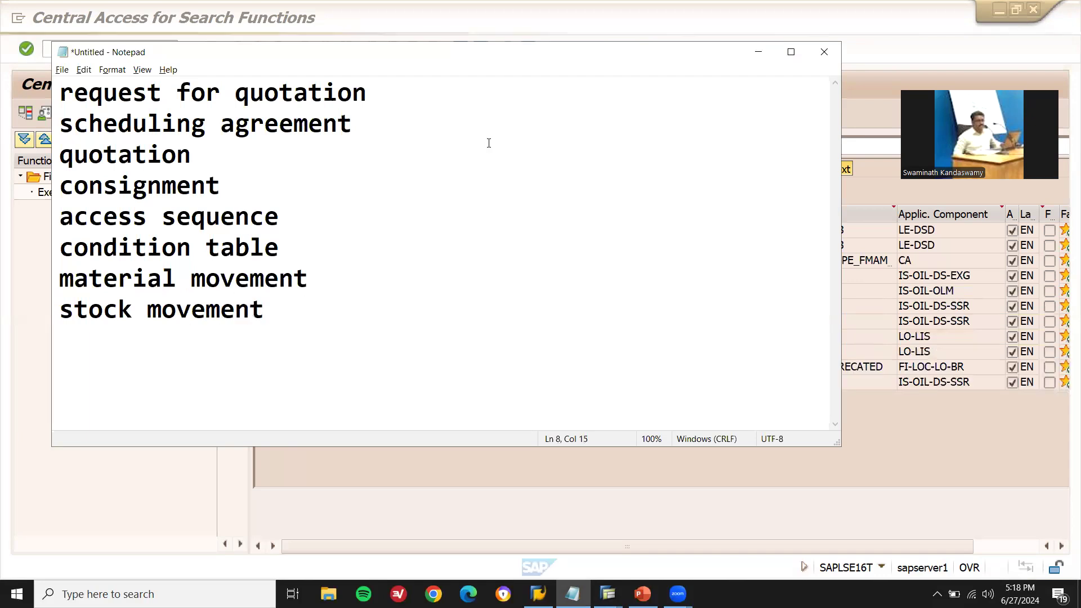
key(shift+Home)
key(ctrl+c)
Return to SAP, search the transactions for "stock movement" and exit the central search function
key(alt+Tab)
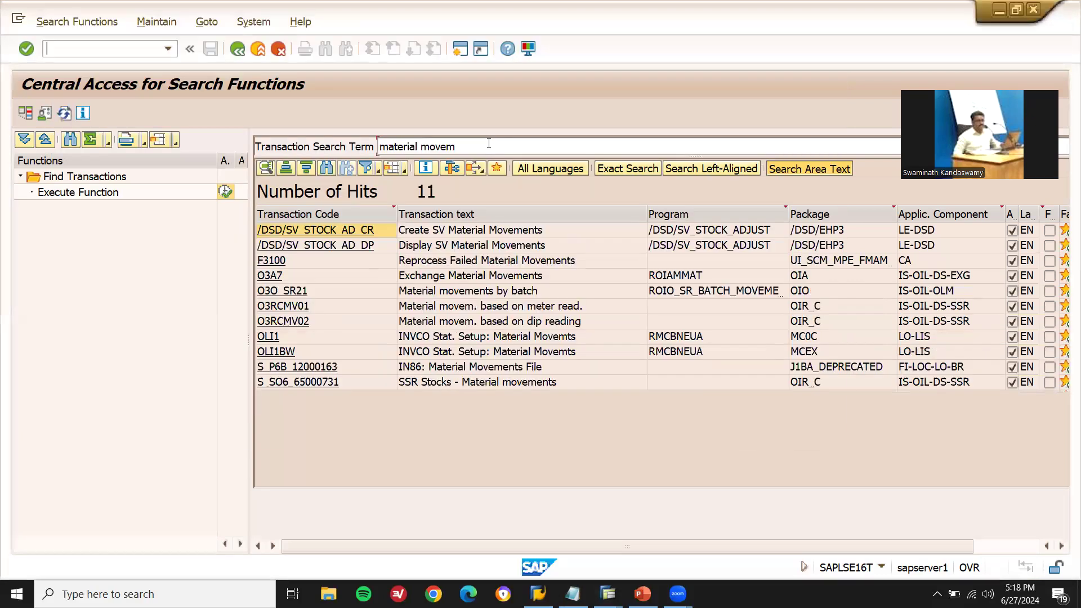
key(ctrl+a)
key(ctrl+v)
key(Return)
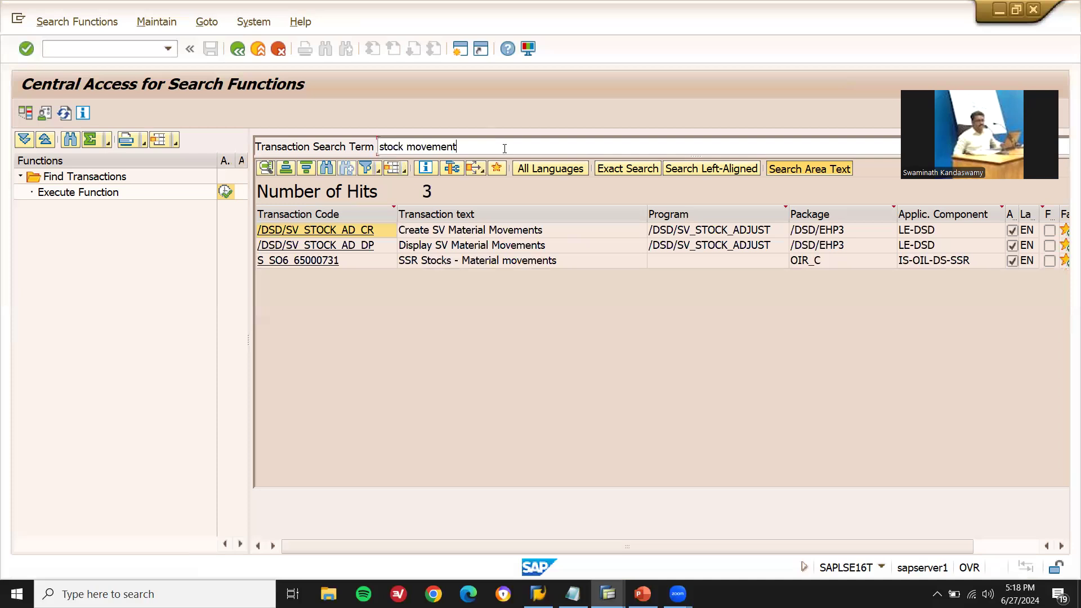
click(259, 52)
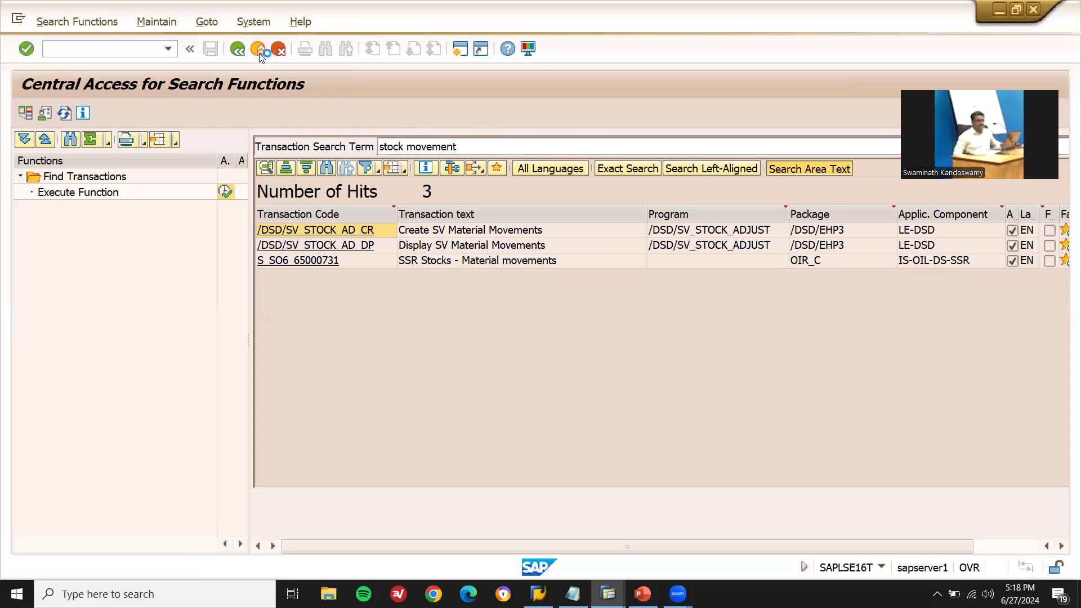